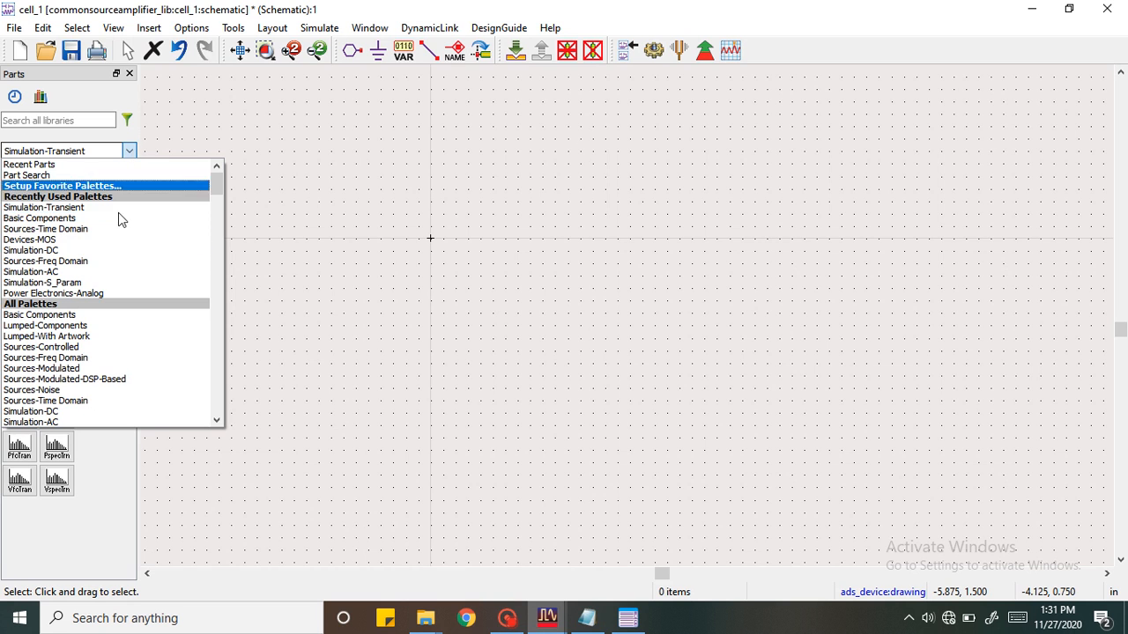
- Place a MOSFET_NMOS transistor from the Devices-MOS palette near the middle of the schematic
{"action": "left_click", "coordinate": [115, 240]}
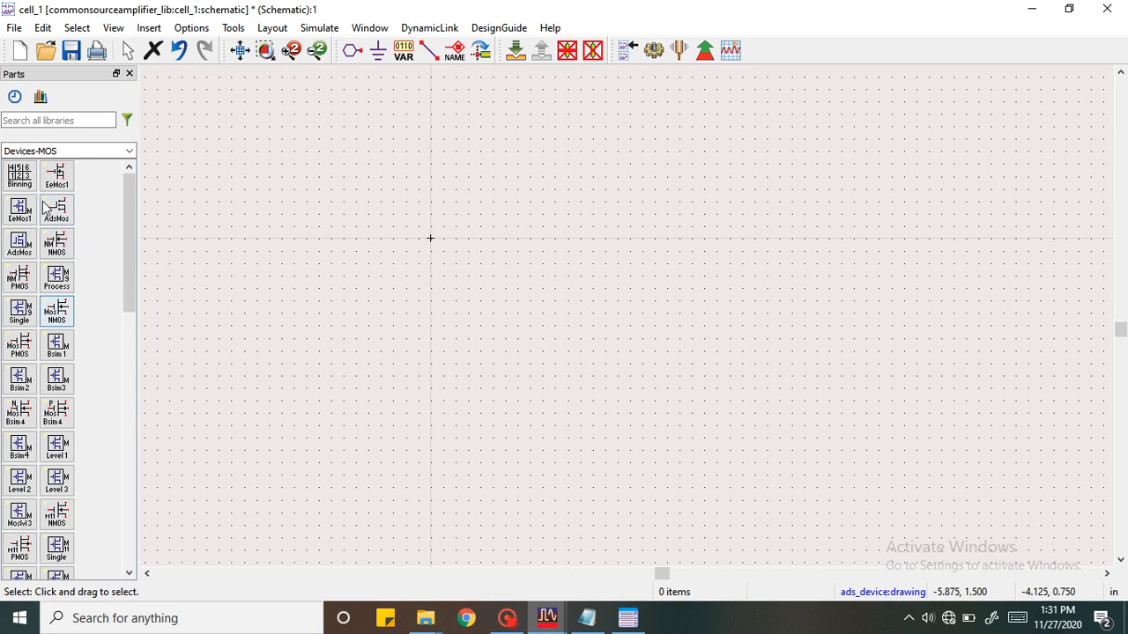
{"action": "left_click", "coordinate": [58, 317]}
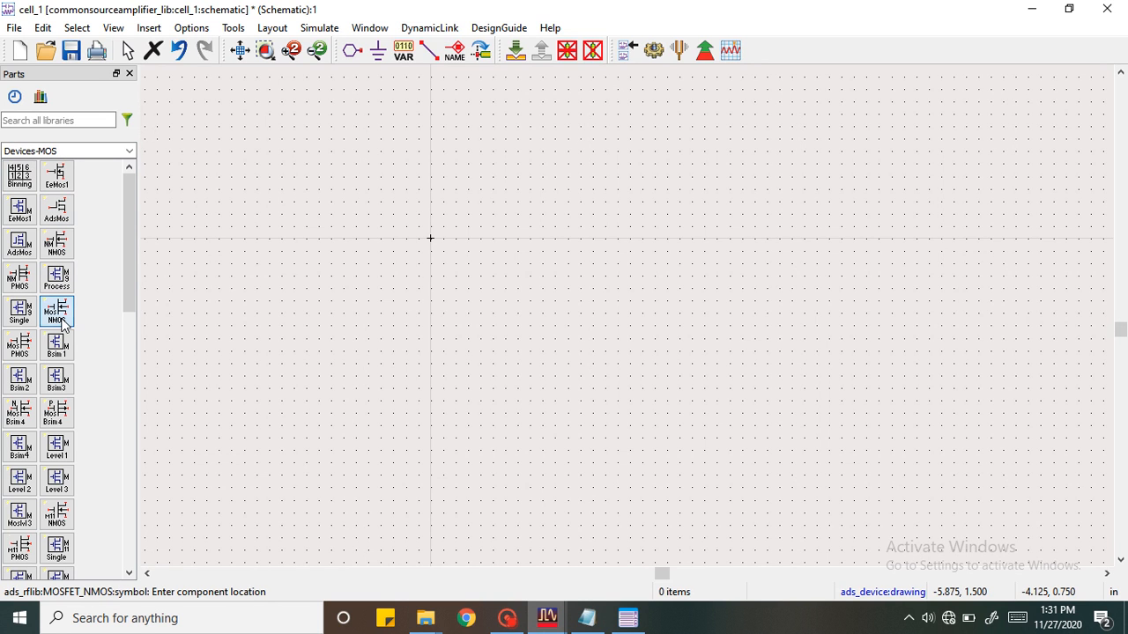
{"action": "left_click", "coordinate": [561, 290]}
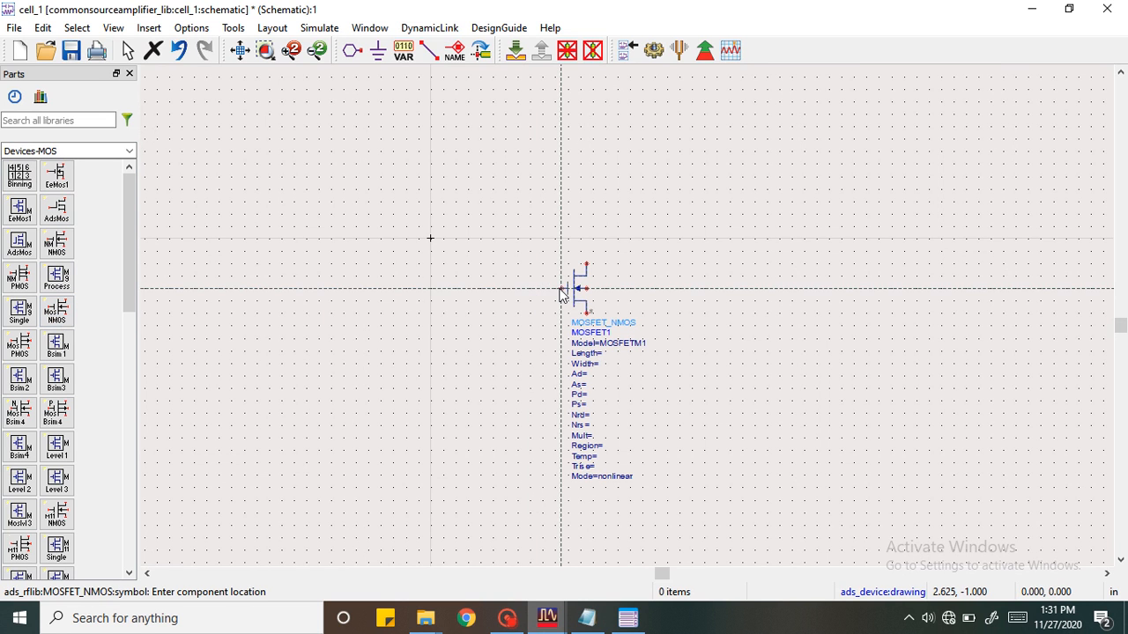
{"action": "key", "text": "Escape"}
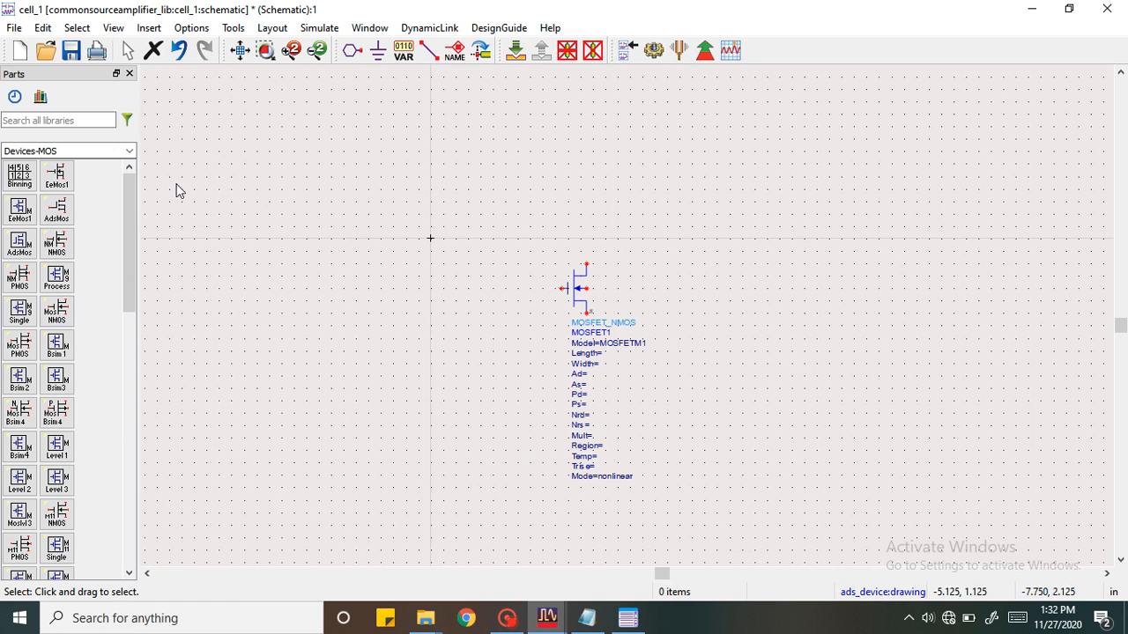
- Place a V_DC source from Sources-Time Domain, rotated horizontally, above and to the right of the MOSFET
{"action": "left_click", "coordinate": [129, 150]}
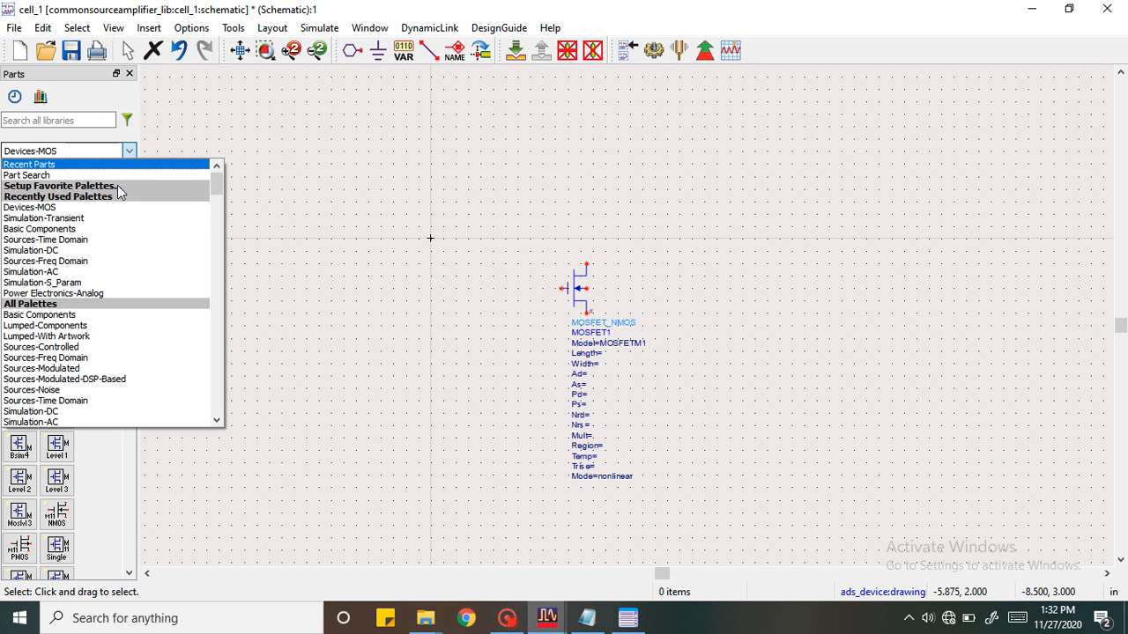
{"action": "left_click", "coordinate": [88, 241]}
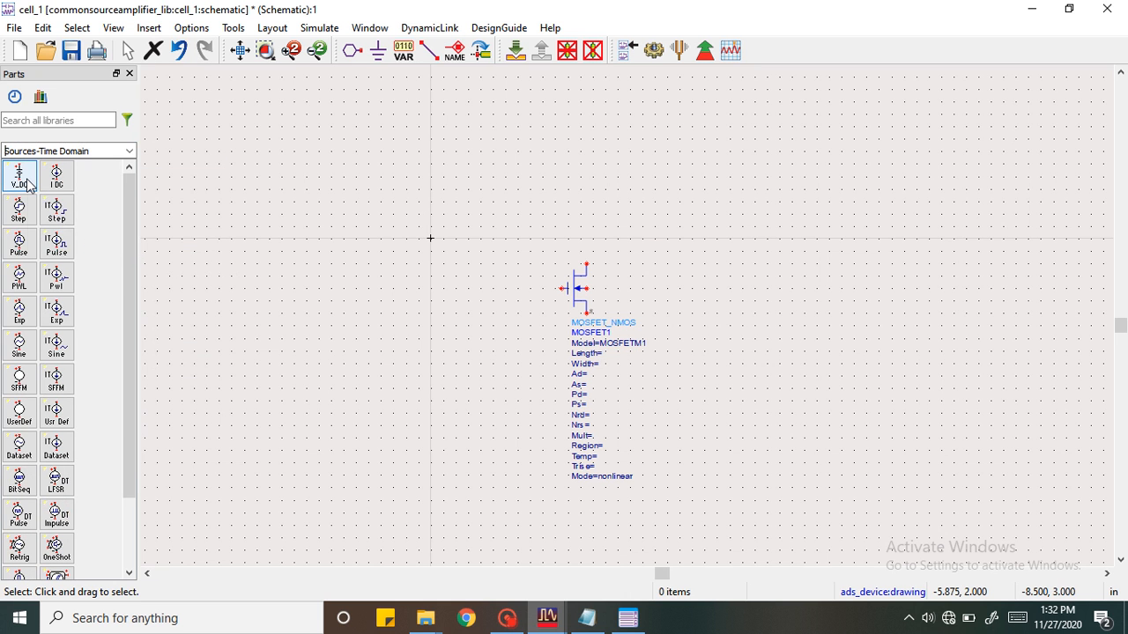
{"action": "left_click", "coordinate": [27, 184]}
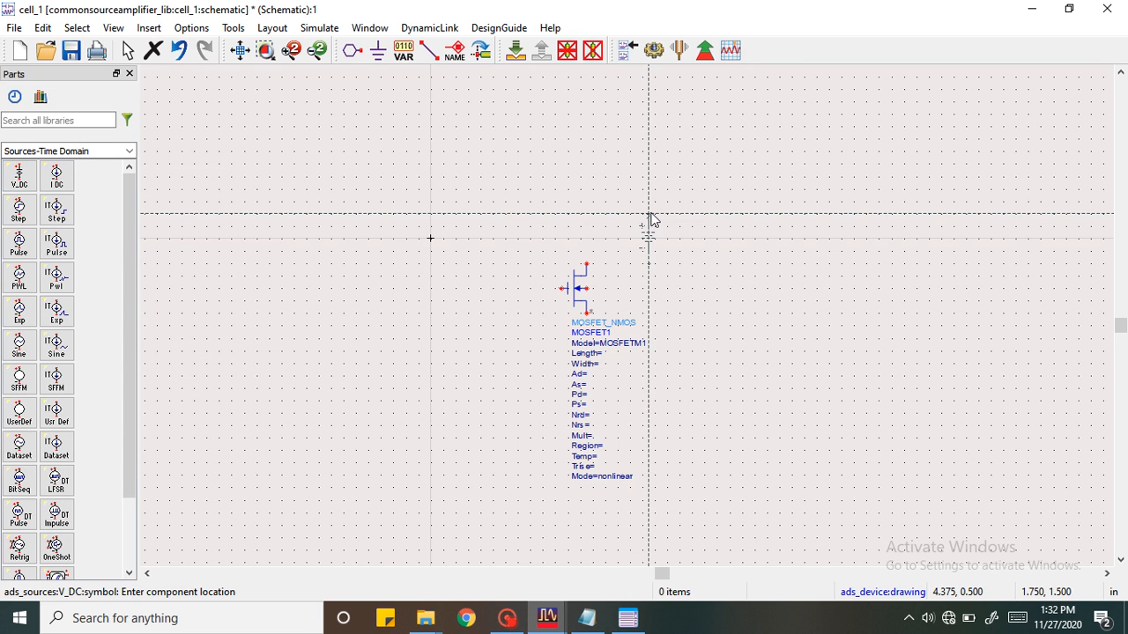
{"action": "key", "text": "ctrl+r"}
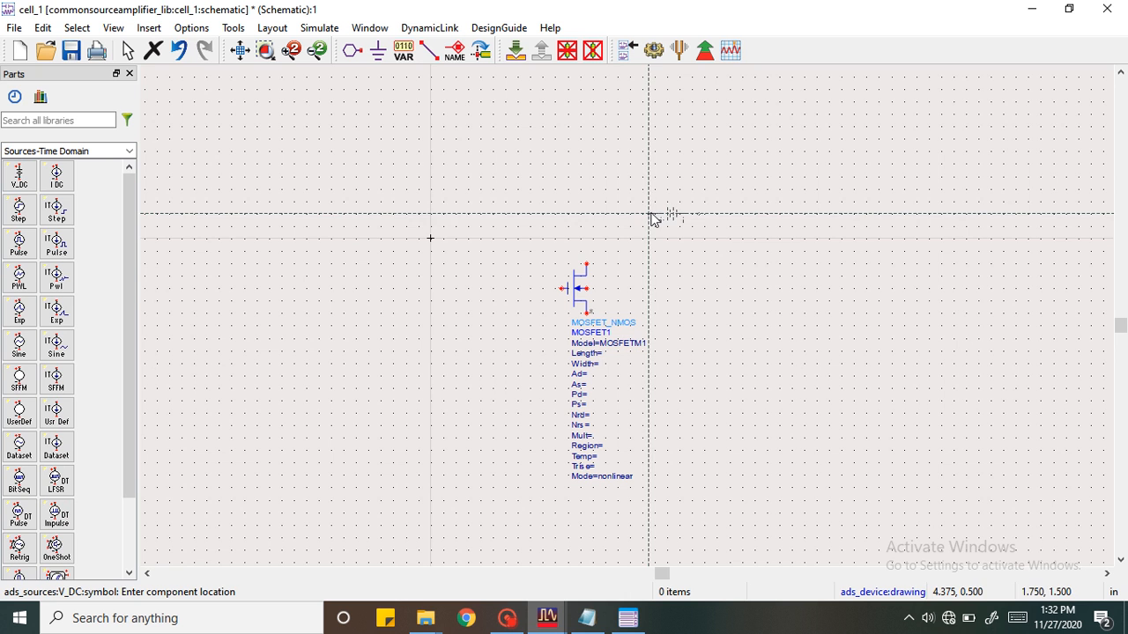
{"action": "left_click", "coordinate": [655, 131]}
{"action": "key", "text": "Escape"}
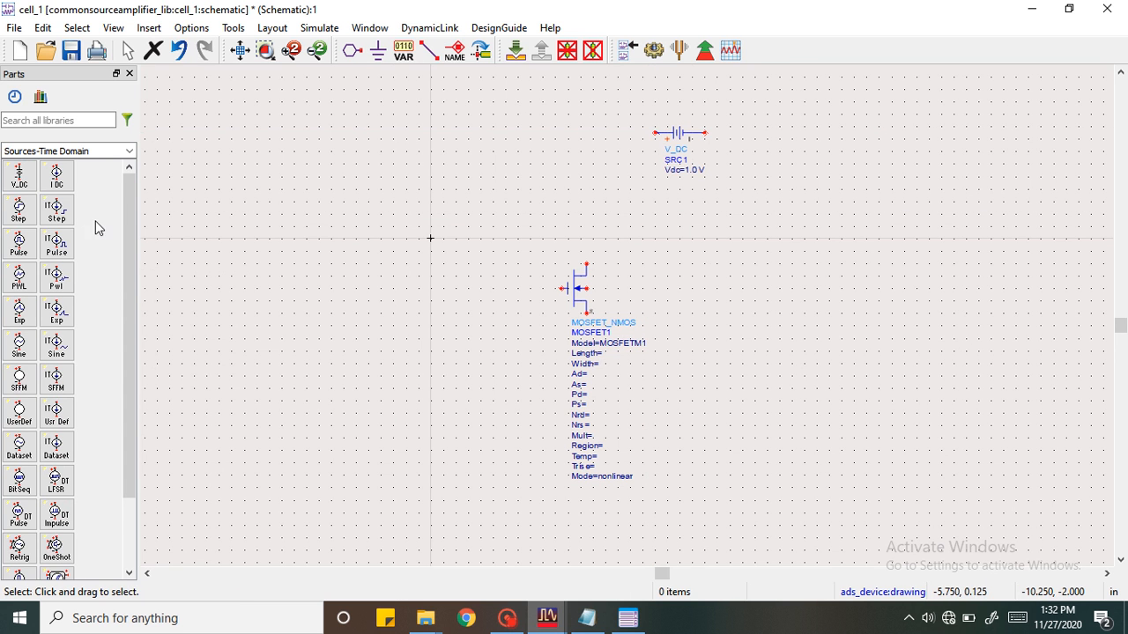
- Place a VtSine voltage source below and to the left of the MOSFET's gate
{"action": "left_click", "coordinate": [19, 348]}
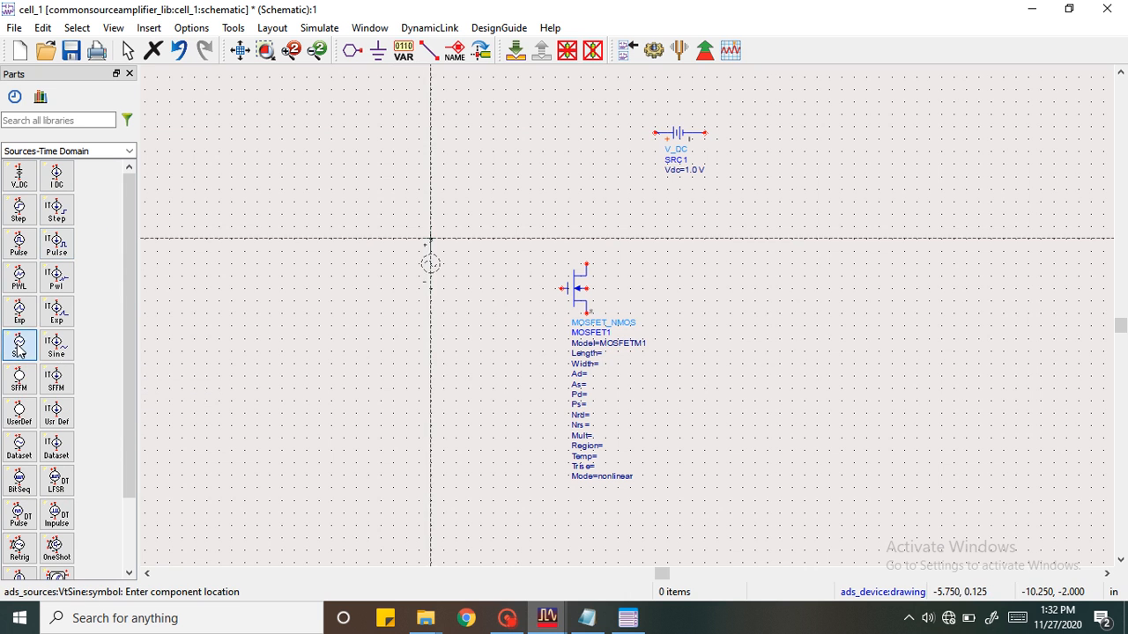
{"action": "left_click", "coordinate": [423, 335]}
{"action": "key", "text": "Escape"}
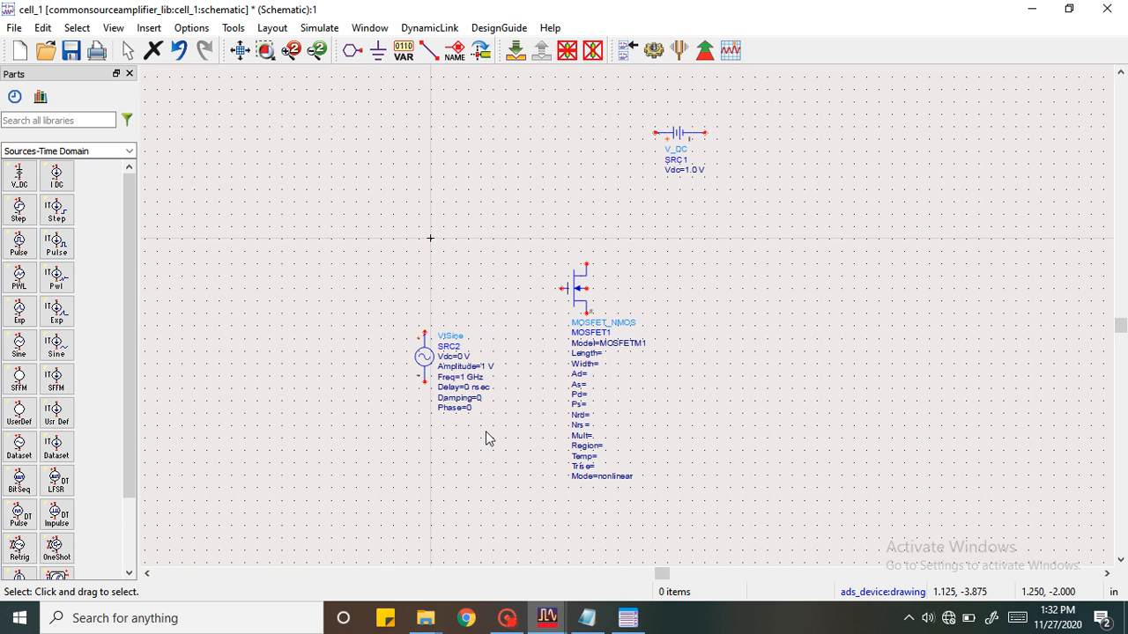
- Move the sine source's annotation to its left side and the MOSFET's parameter text to the right of the transistor
{"action": "key", "text": "F5"}
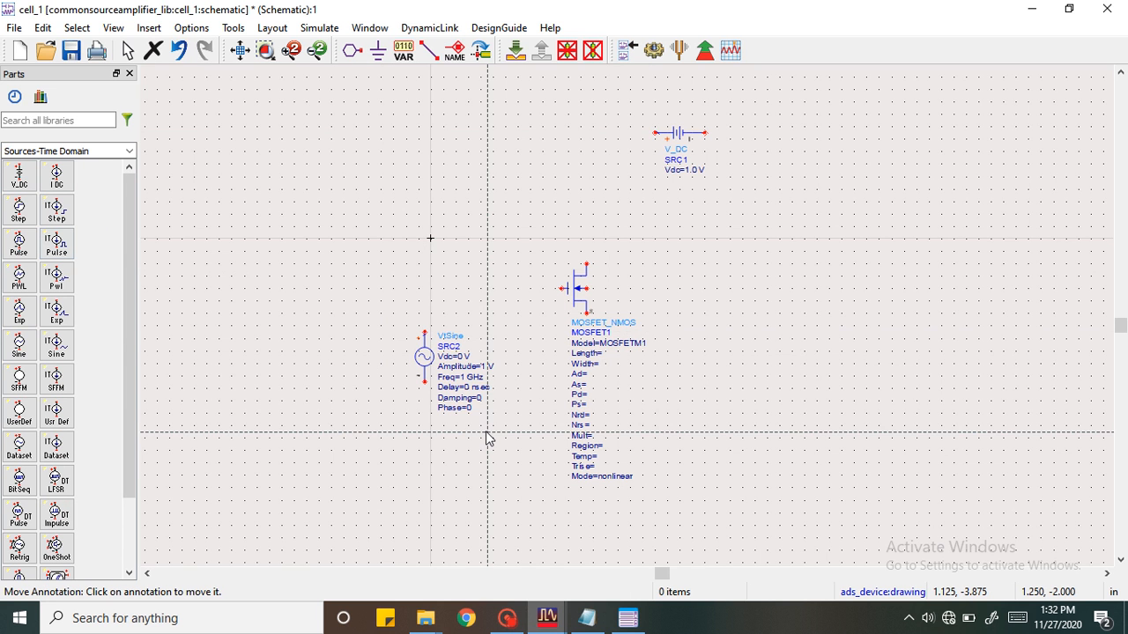
{"action": "left_click", "coordinate": [463, 389]}
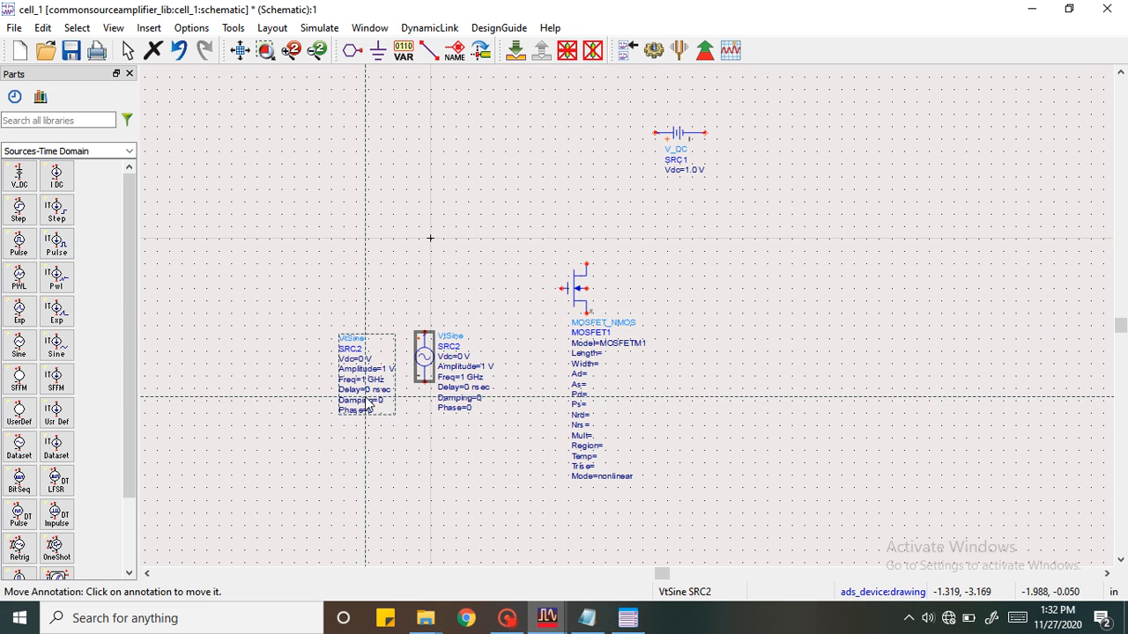
{"action": "left_click", "coordinate": [368, 401]}
{"action": "left_click", "coordinate": [592, 407]}
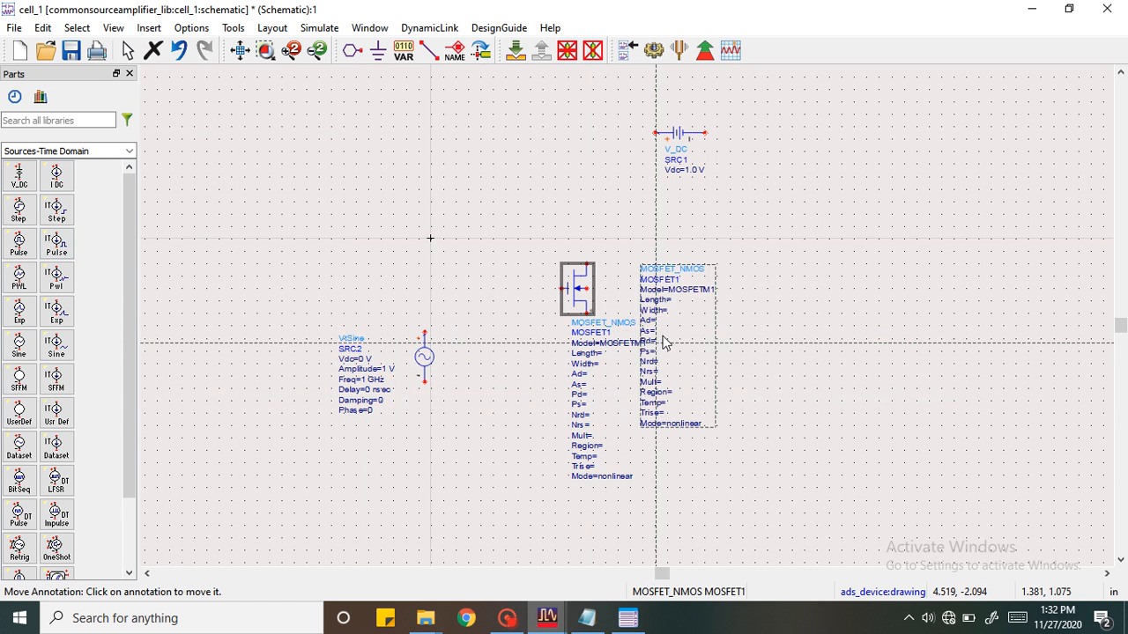
{"action": "left_click", "coordinate": [716, 350]}
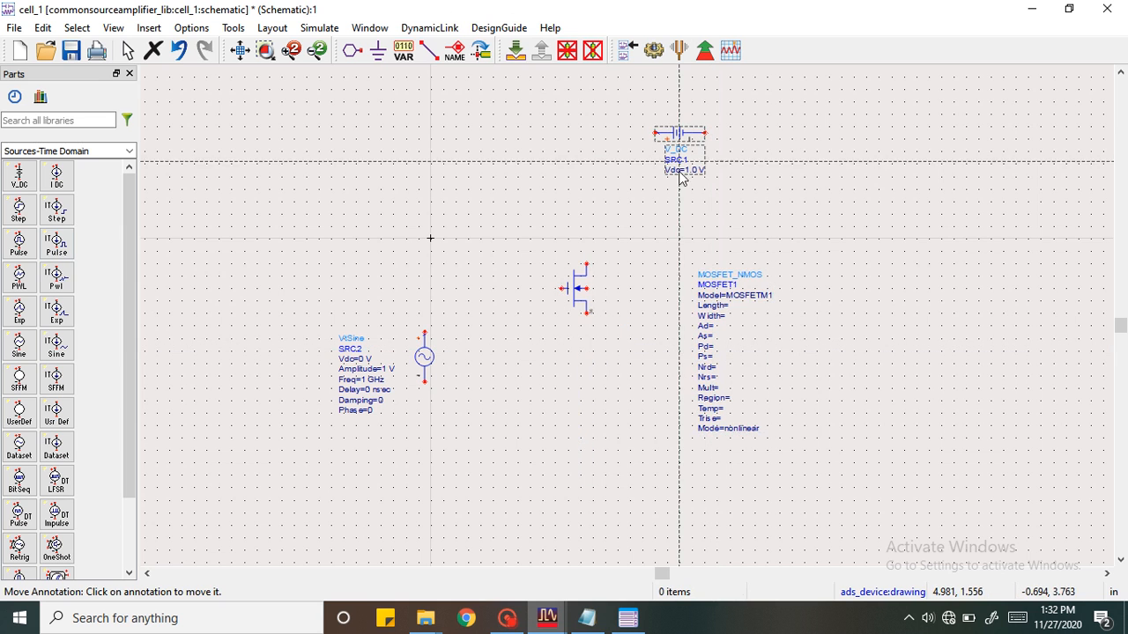
{"action": "key", "text": "Escape"}
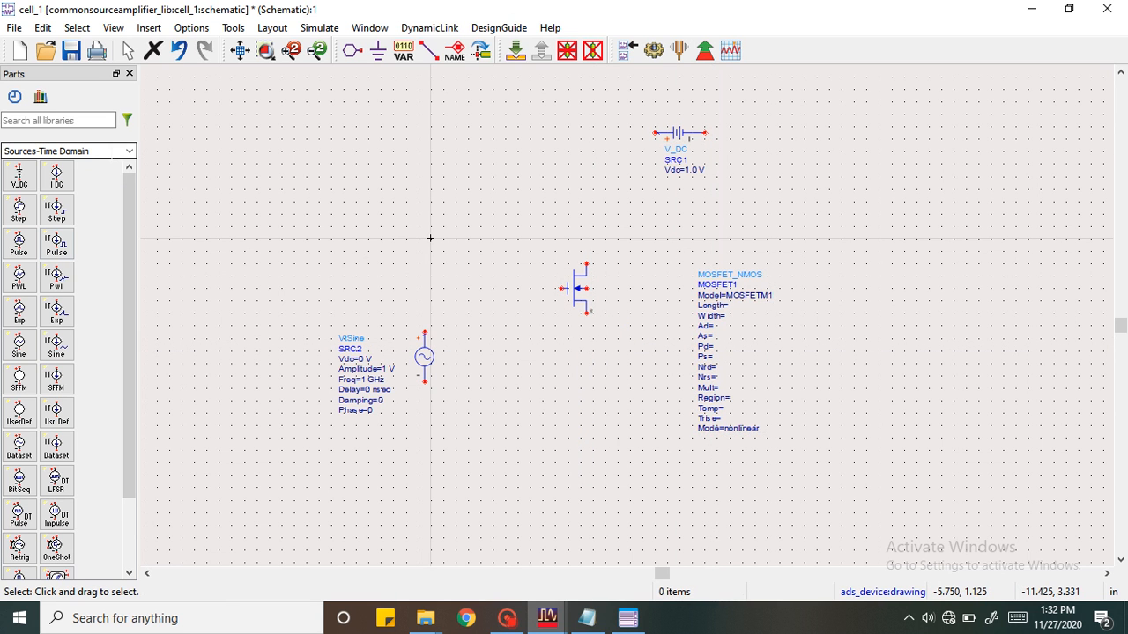
- Place a resistor from Basic Components, rotated vertically, directly above the MOSFET's drain
{"action": "left_click", "coordinate": [127, 153]}
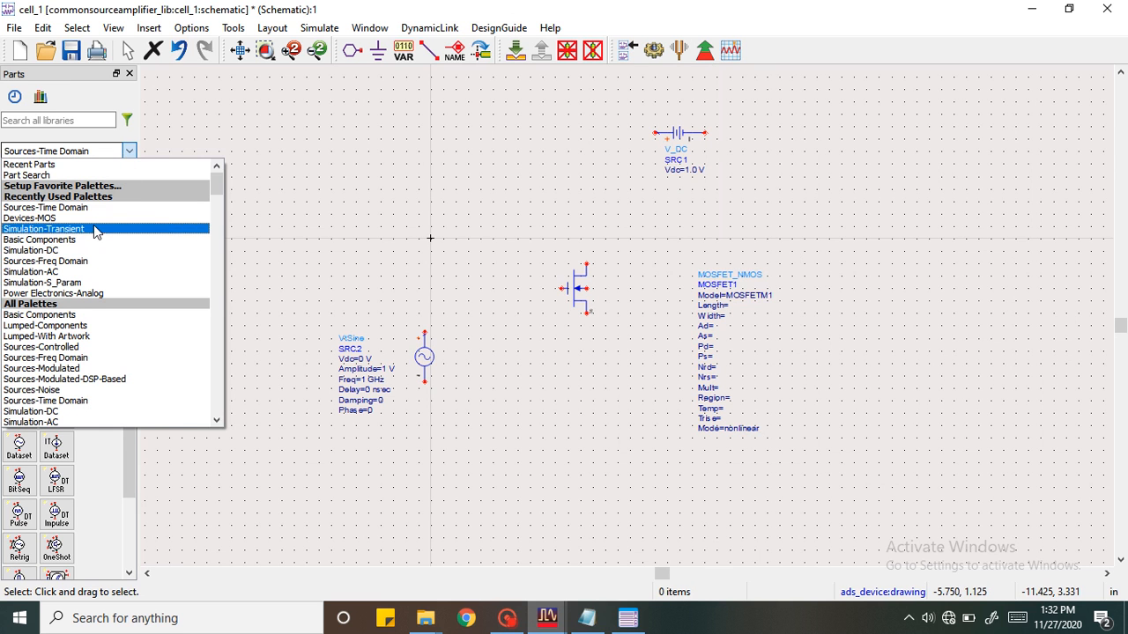
{"action": "left_click", "coordinate": [92, 244]}
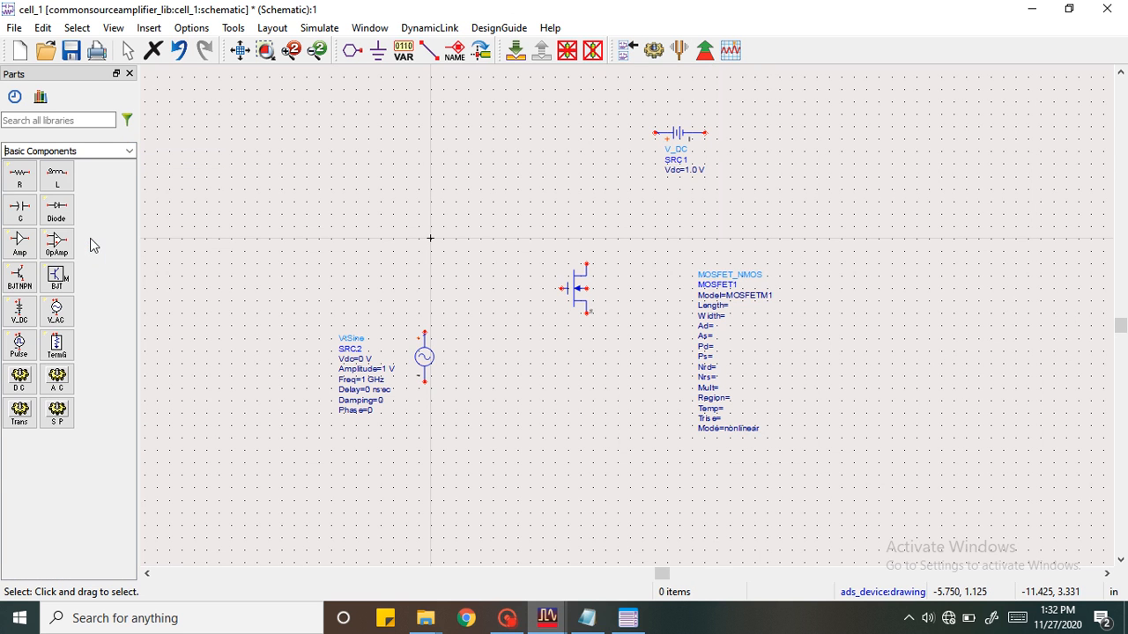
{"action": "left_click", "coordinate": [27, 182]}
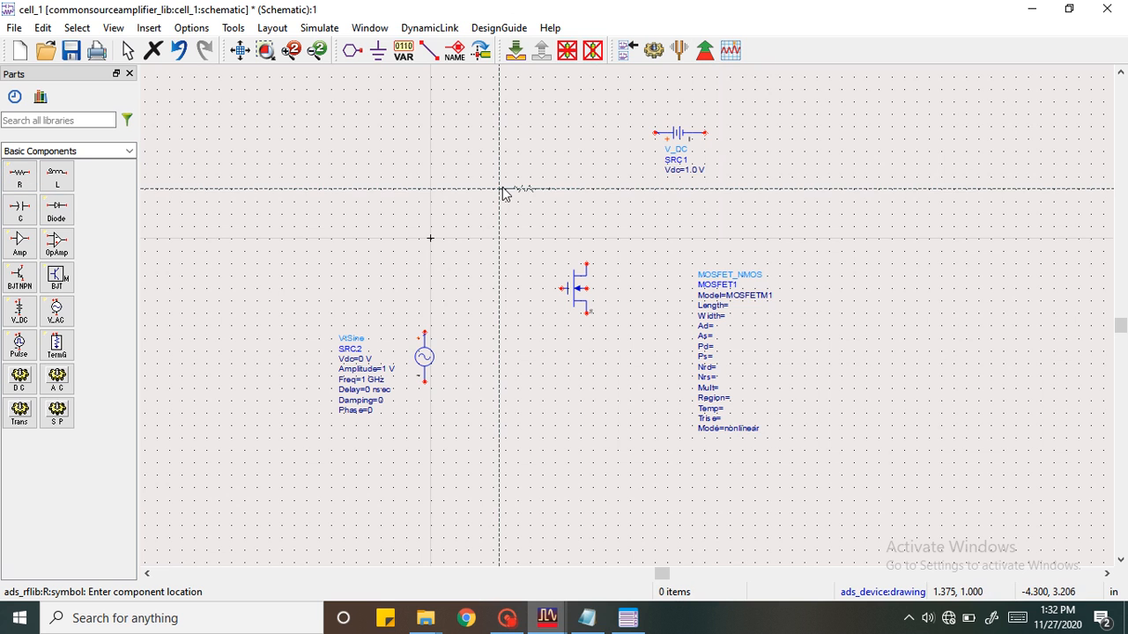
{"action": "key", "text": "ctrl+r"}
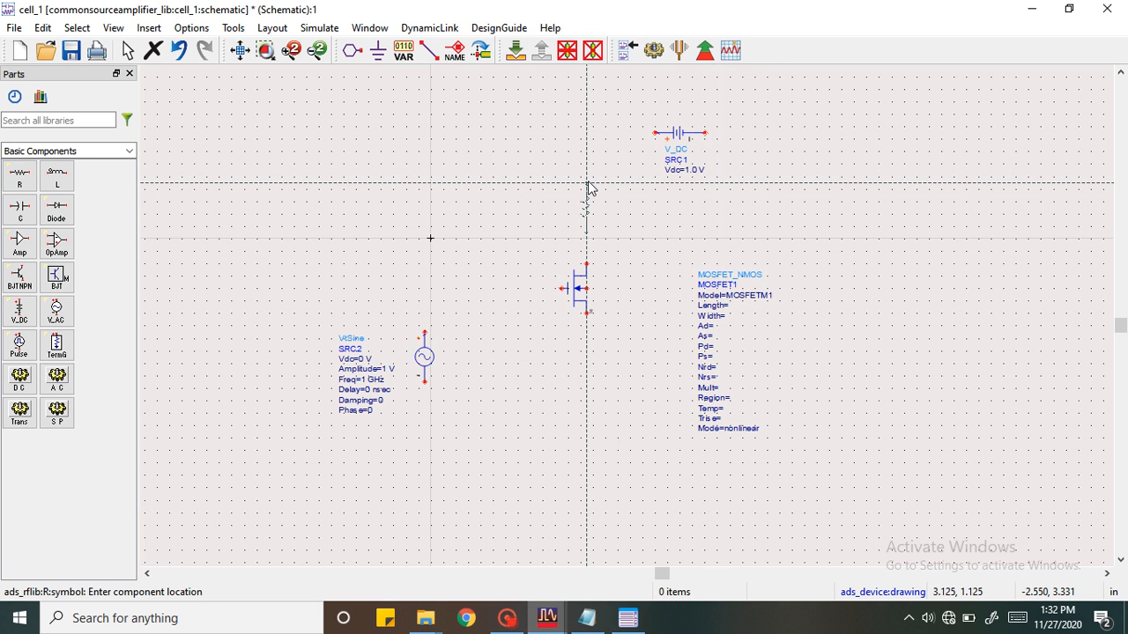
{"action": "left_click", "coordinate": [587, 187]}
{"action": "key", "text": "Escape"}
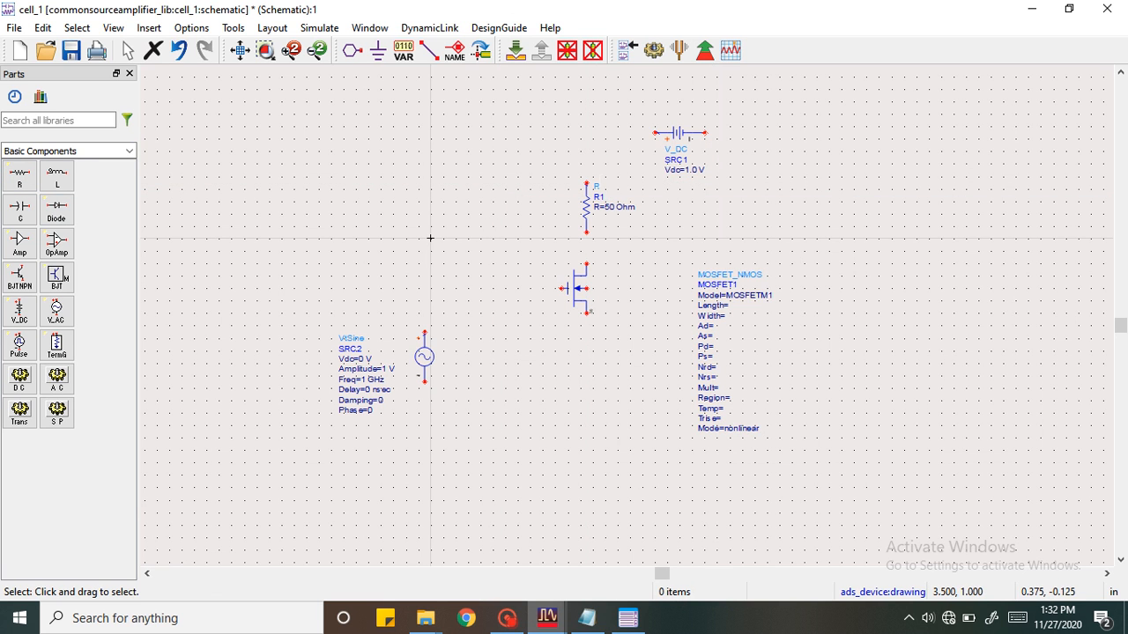
- Wire the upper terminal of the sine source to the MOSFET's gate with a right-angle bend
{"action": "left_click", "coordinate": [428, 53]}
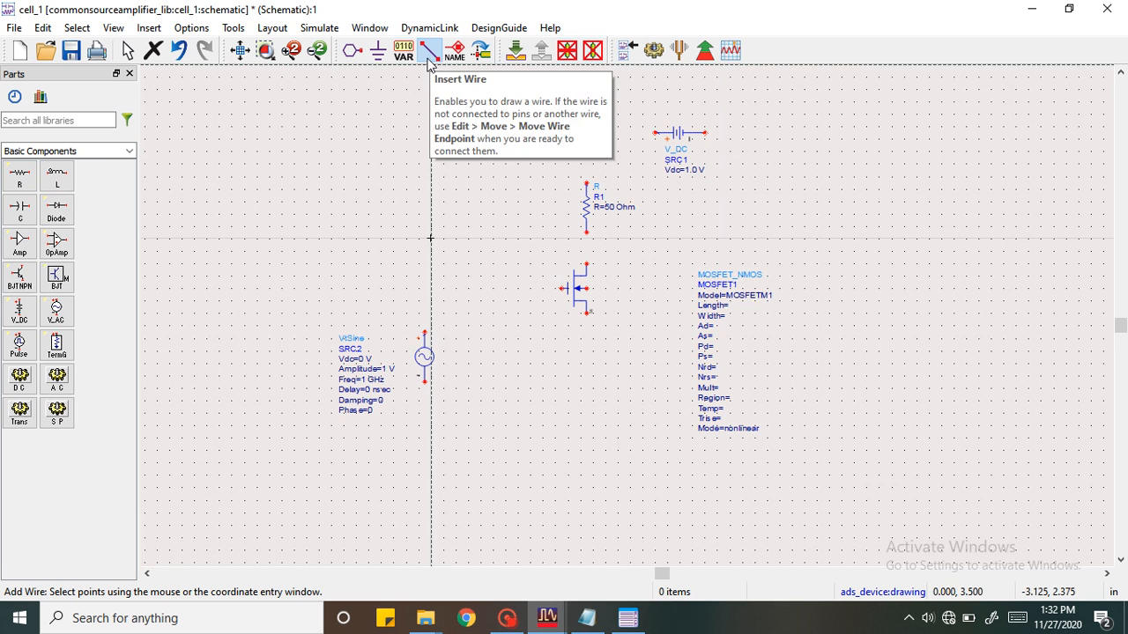
{"action": "left_click", "coordinate": [425, 333]}
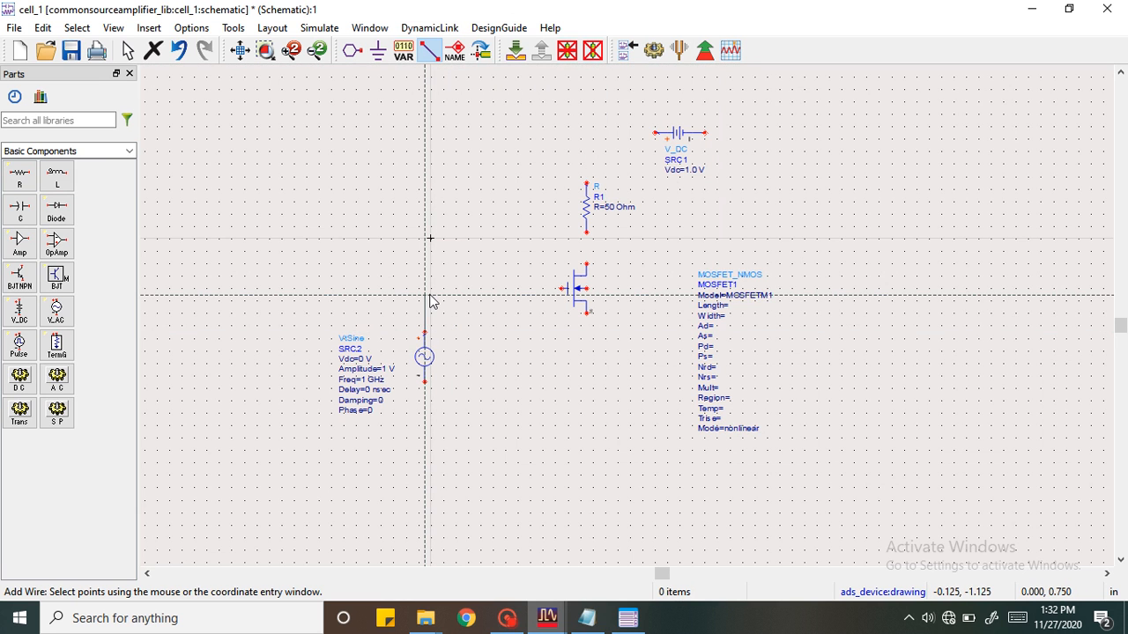
{"action": "left_click", "coordinate": [427, 293]}
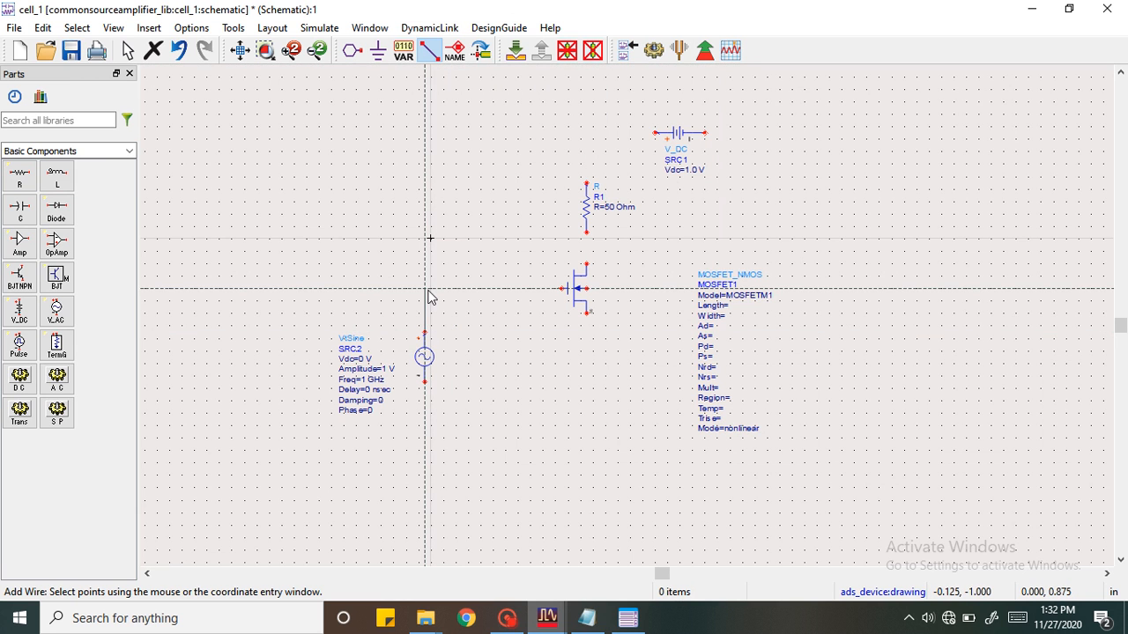
{"action": "left_click", "coordinate": [562, 289]}
- Wire the MOSFET's drain to the resistor's lower end and the resistor's upper end to the DC source's positive terminal
{"action": "left_click", "coordinate": [589, 263]}
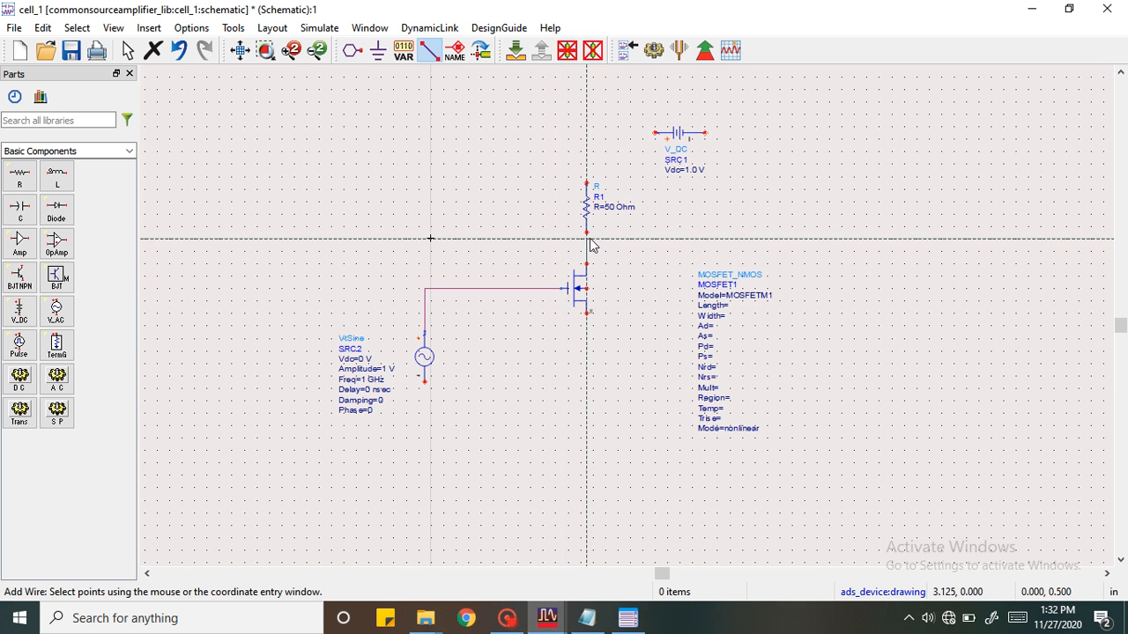
{"action": "left_click", "coordinate": [588, 232]}
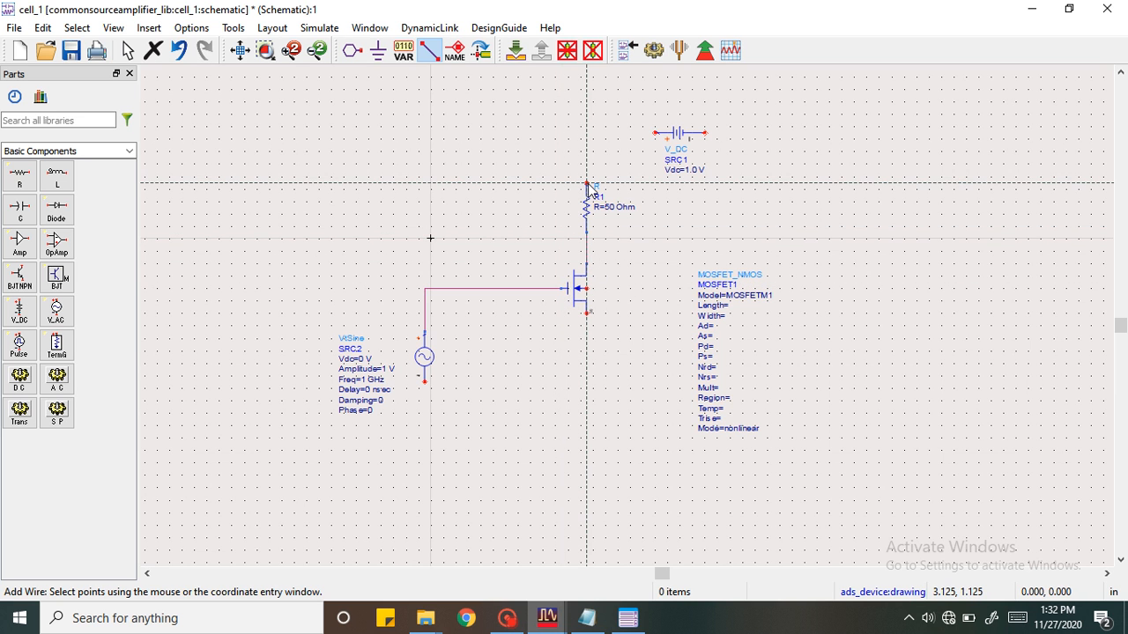
{"action": "left_click", "coordinate": [587, 185]}
{"action": "left_click", "coordinate": [587, 133]}
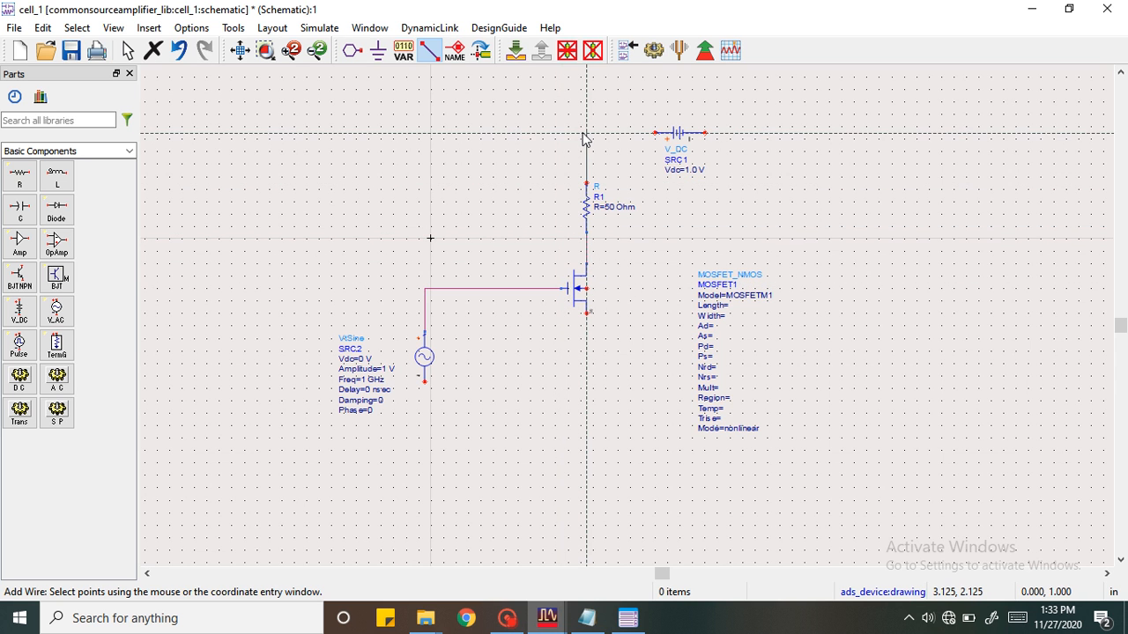
{"action": "left_click", "coordinate": [655, 133]}
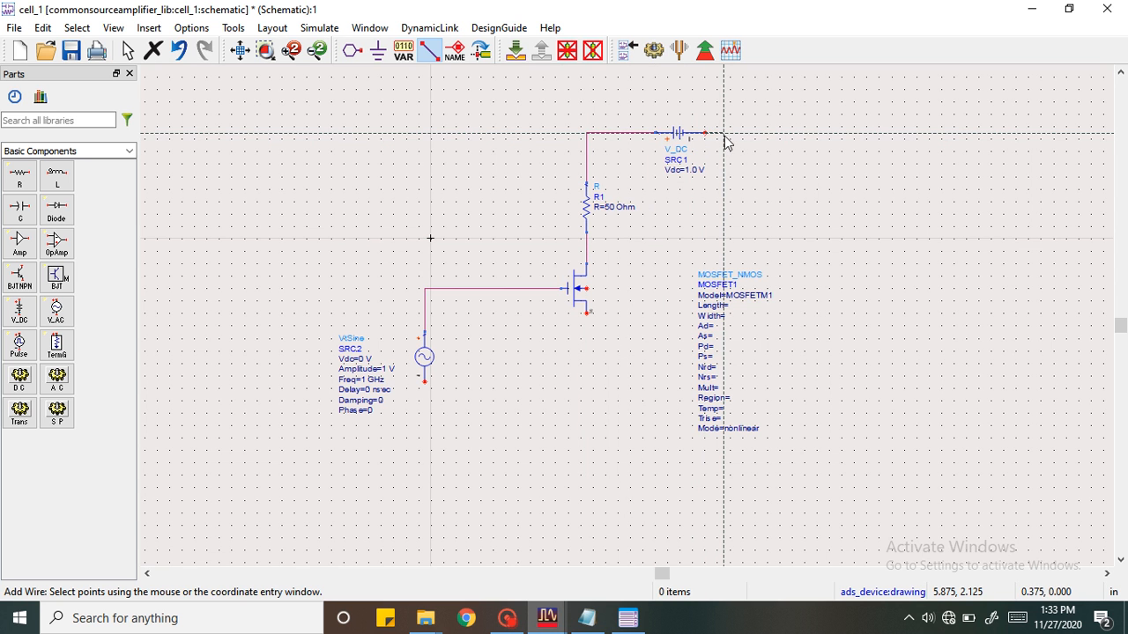
- Draw short wire stubs from the DC source's negative terminal, the MOSFET's source and the sine source's lower terminal
{"action": "left_click", "coordinate": [724, 137]}
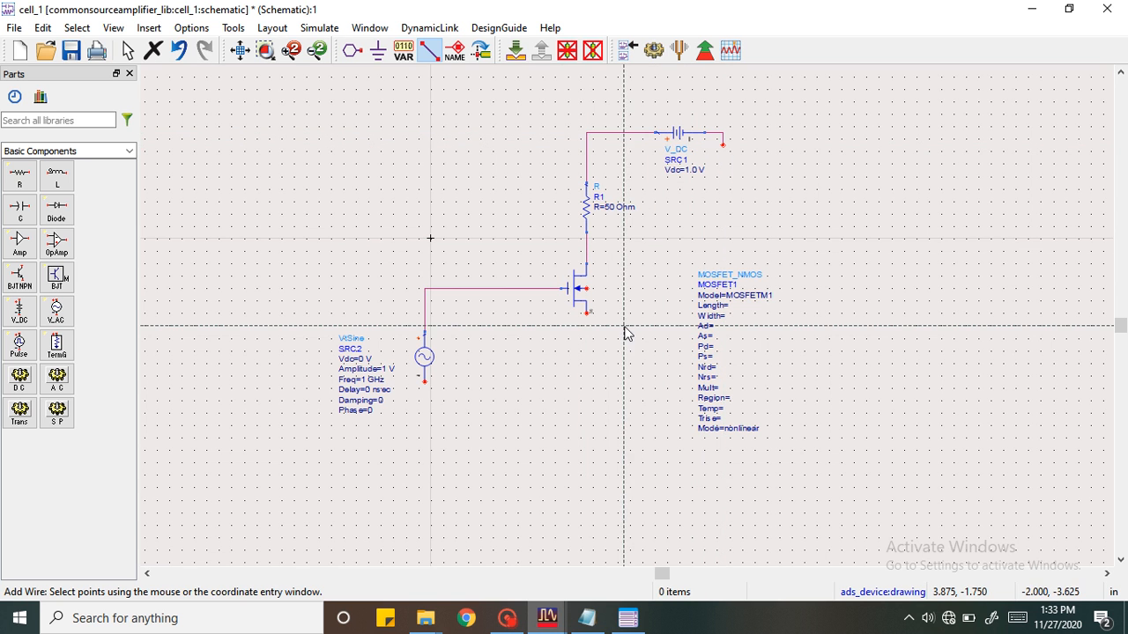
{"action": "left_click", "coordinate": [587, 315]}
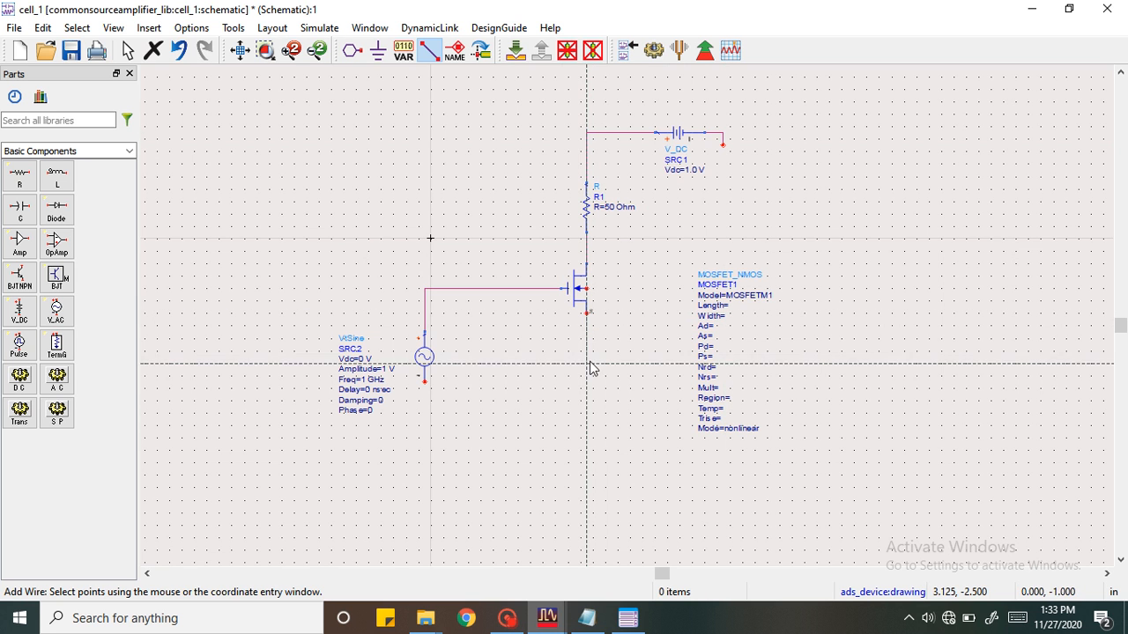
{"action": "left_click", "coordinate": [586, 379]}
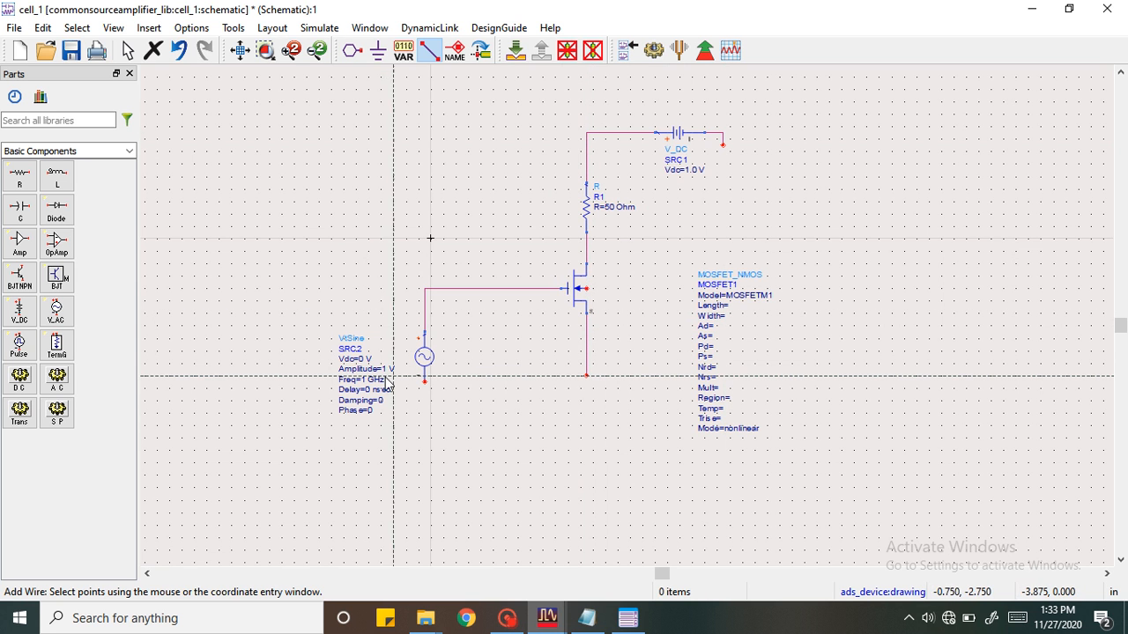
{"action": "left_click", "coordinate": [426, 402]}
{"action": "key", "text": "Escape"}
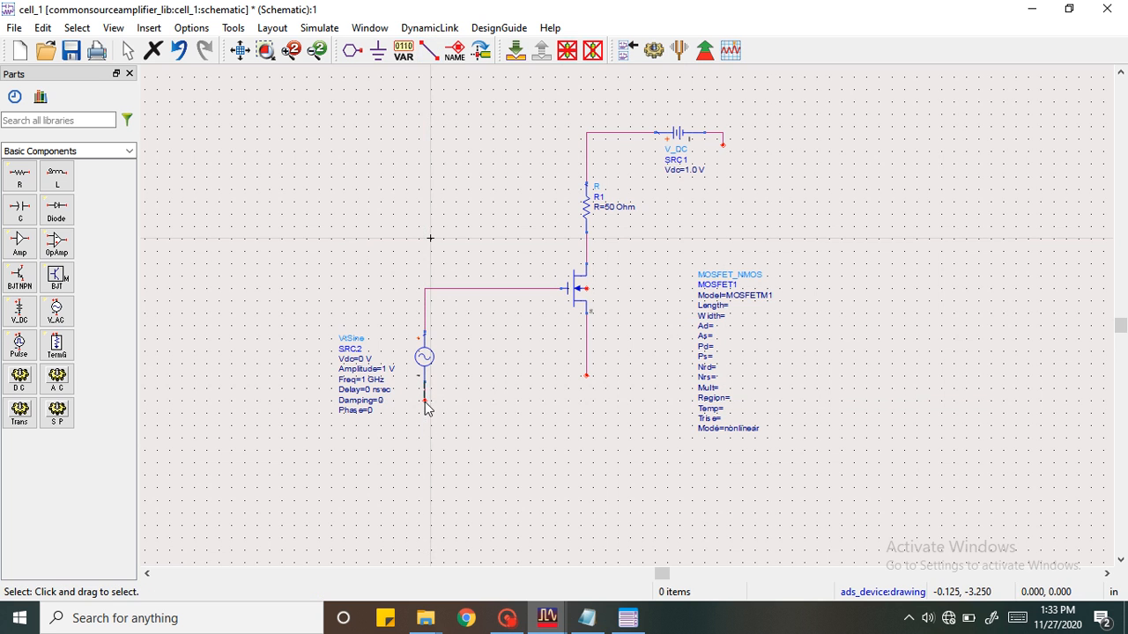
- Place ground symbols on the wire stubs at the sine source's lower terminal, the MOSFET's source and the DC source's negative terminal
{"action": "left_click", "coordinate": [376, 59]}
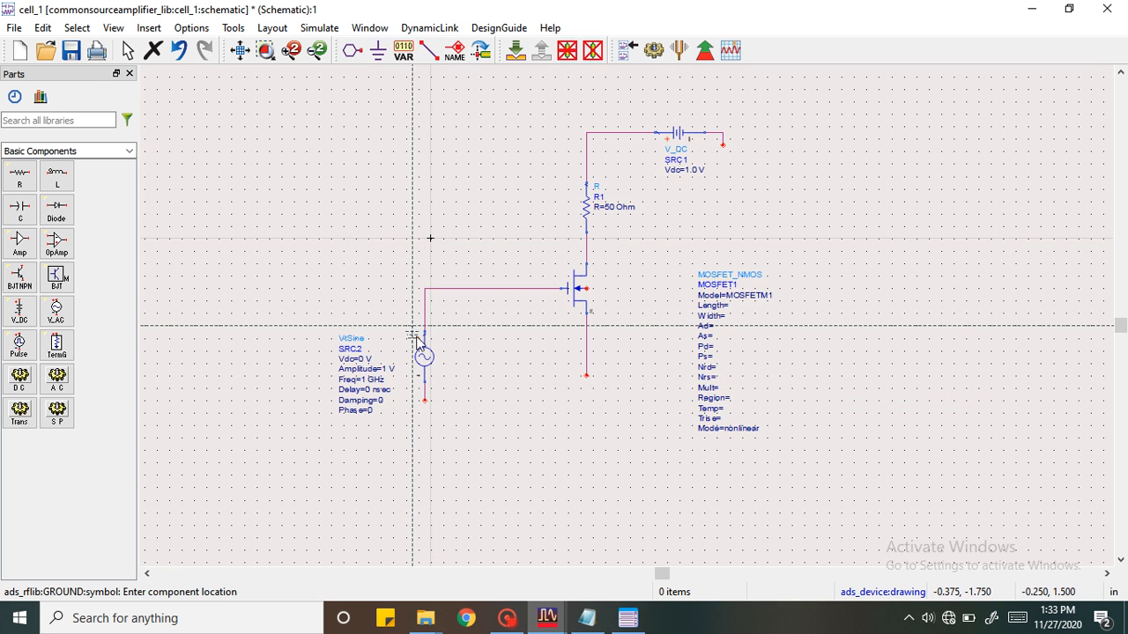
{"action": "left_click", "coordinate": [424, 403]}
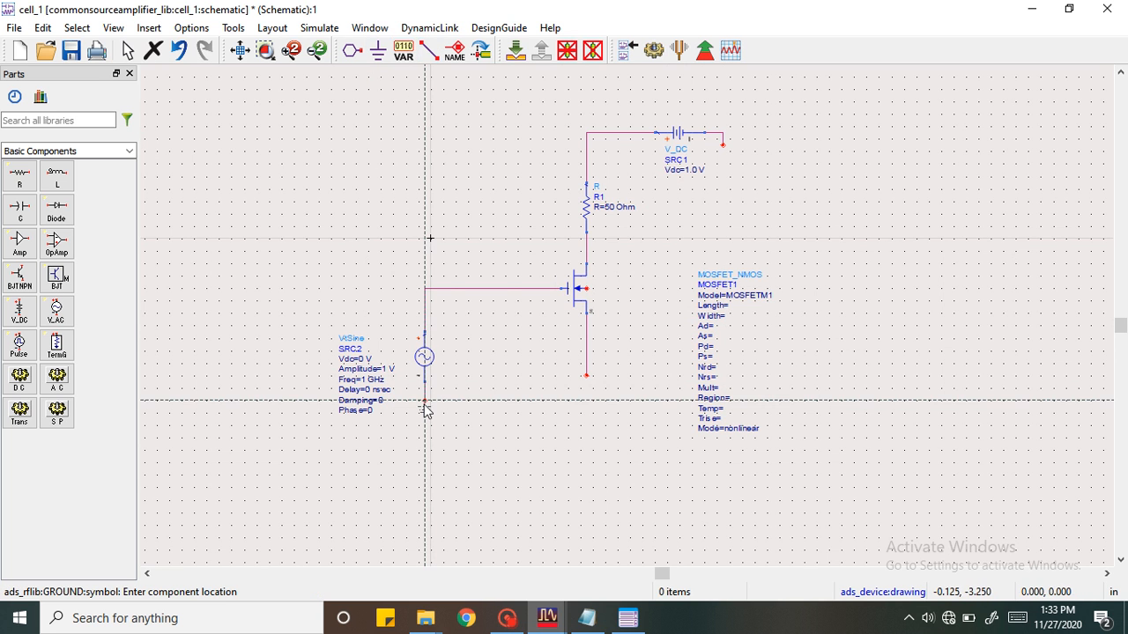
{"action": "left_click", "coordinate": [585, 382]}
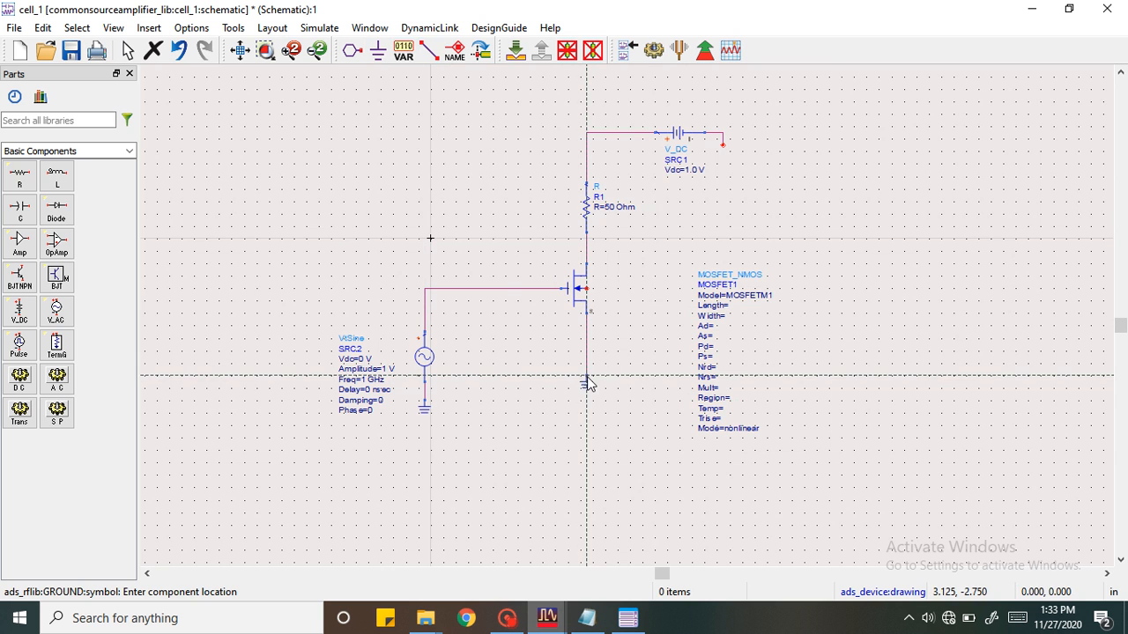
{"action": "left_click", "coordinate": [723, 146]}
{"action": "key", "text": "Escape"}
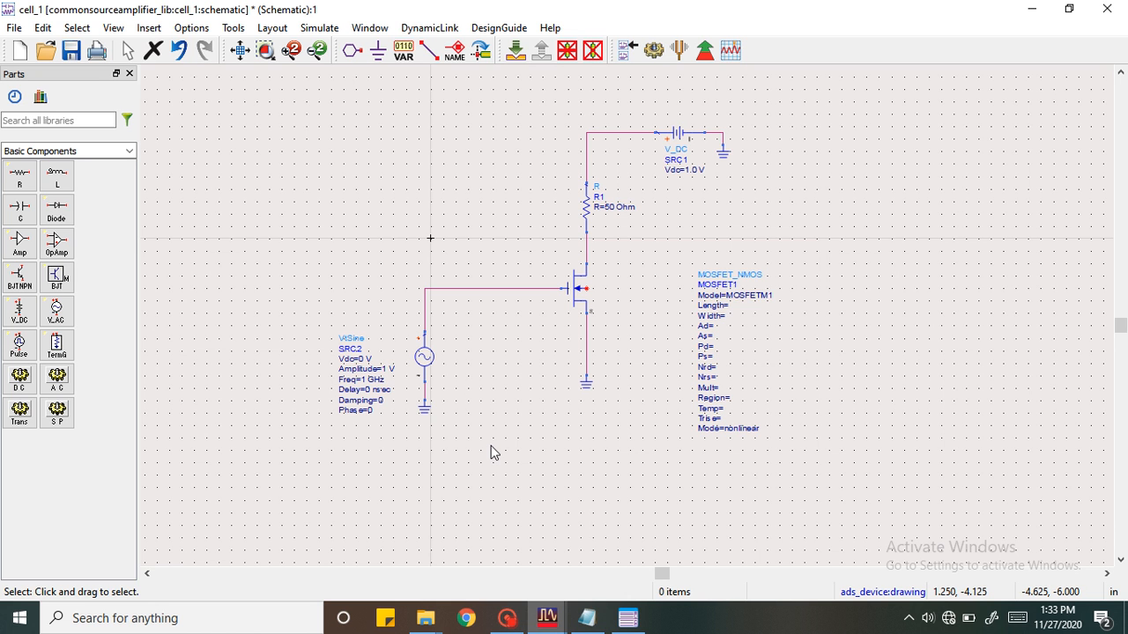
- Set the sine source's amplitude to 700 mV and its frequency to 30 MHz
{"action": "double_click", "coordinate": [425, 349]}
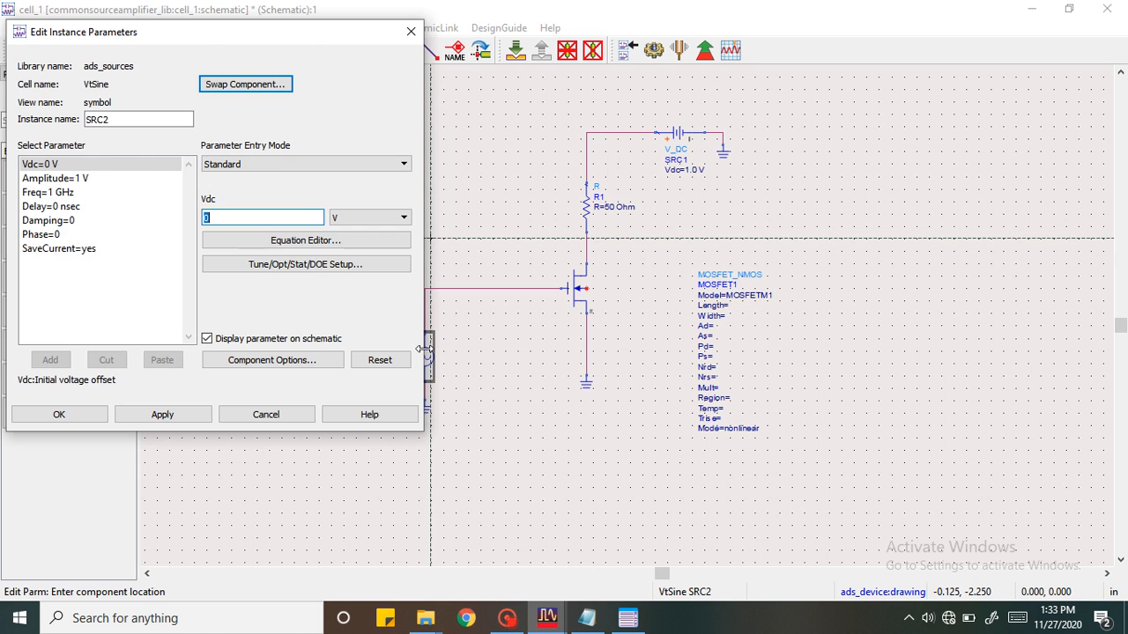
{"action": "left_click", "coordinate": [147, 181]}
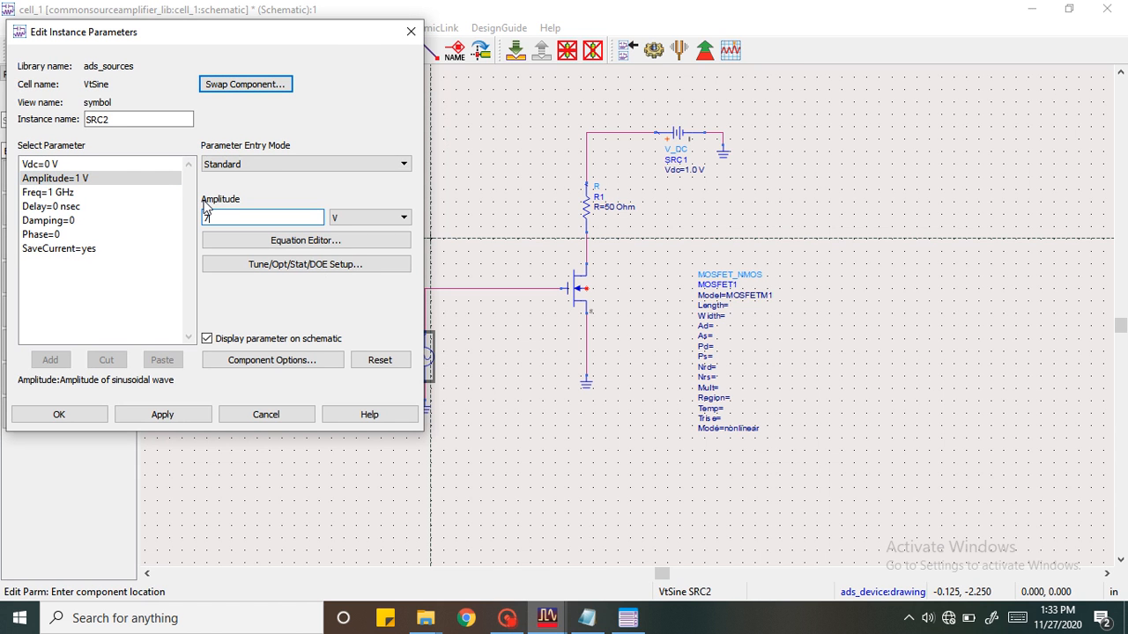
{"action": "left_click", "coordinate": [370, 217]}
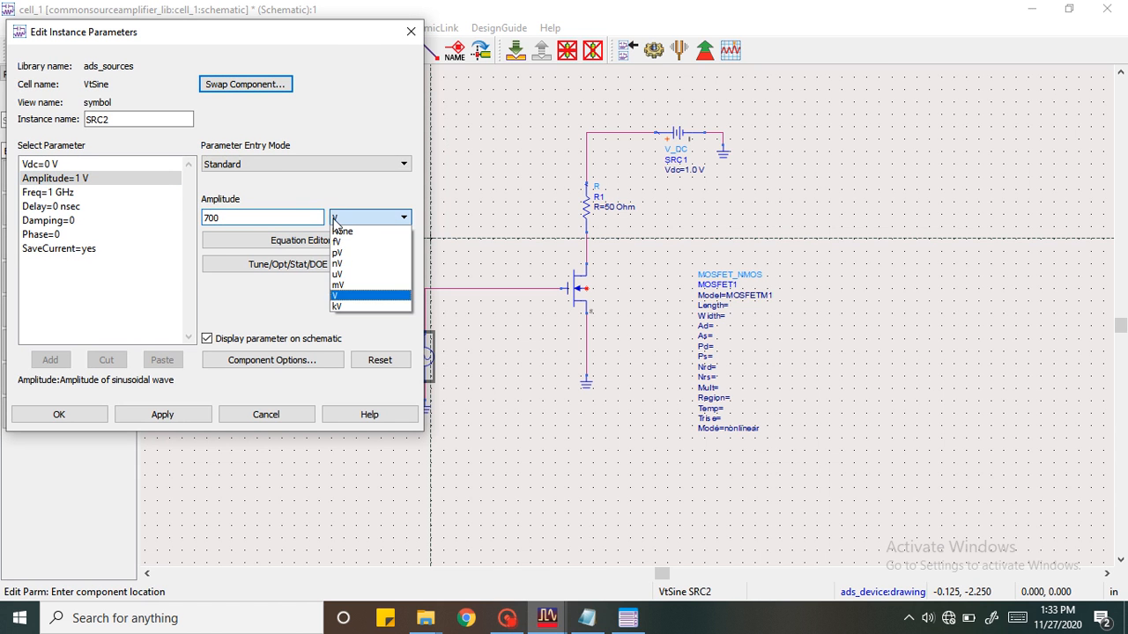
{"action": "left_click", "coordinate": [347, 284]}
{"action": "left_click", "coordinate": [144, 192]}
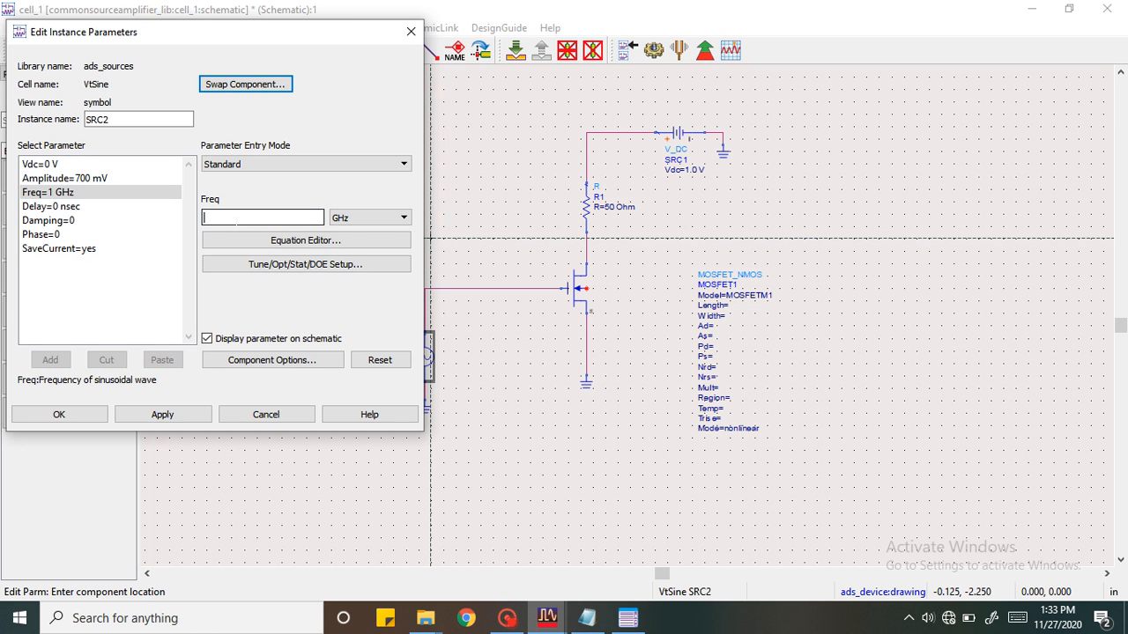
{"action": "type", "text": "30"}
{"action": "left_click", "coordinate": [370, 218]}
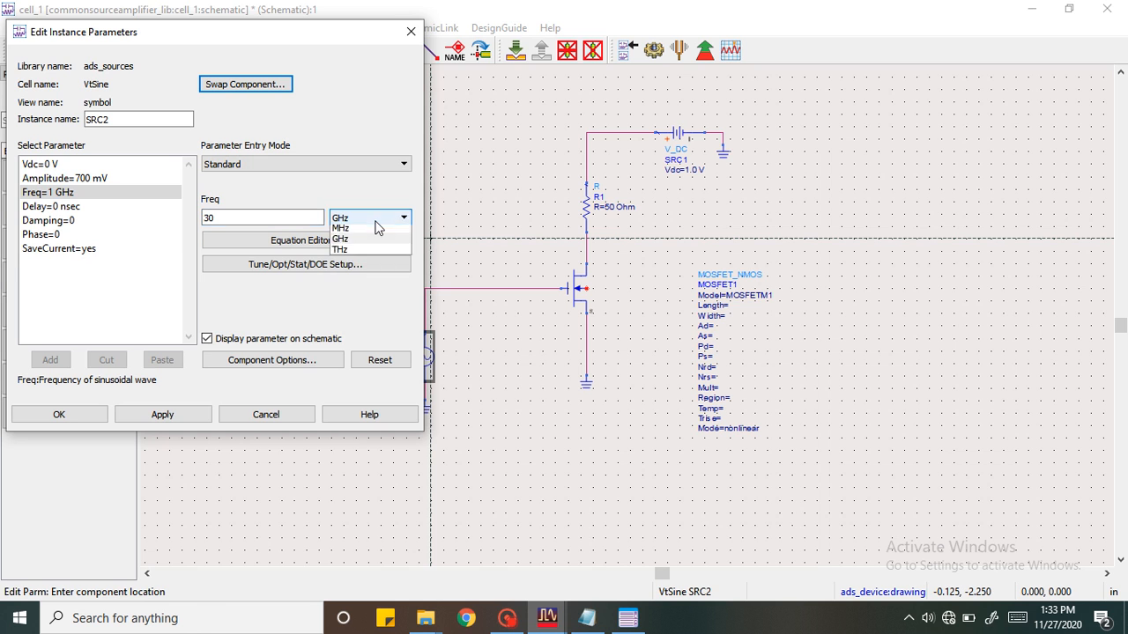
{"action": "left_click", "coordinate": [360, 264]}
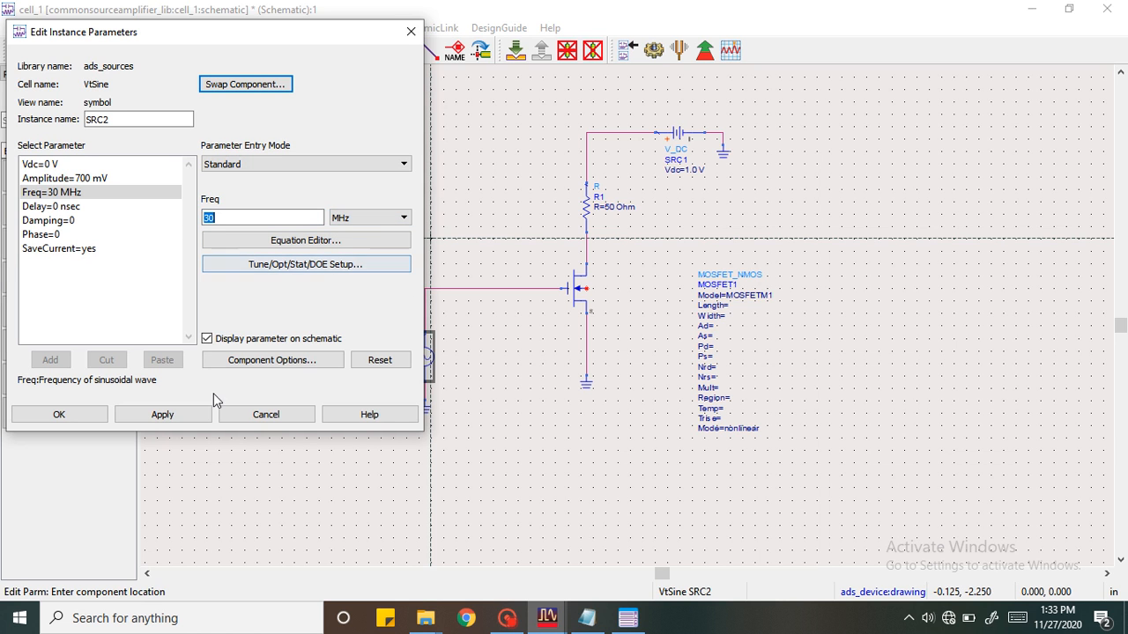
{"action": "left_click", "coordinate": [152, 420]}
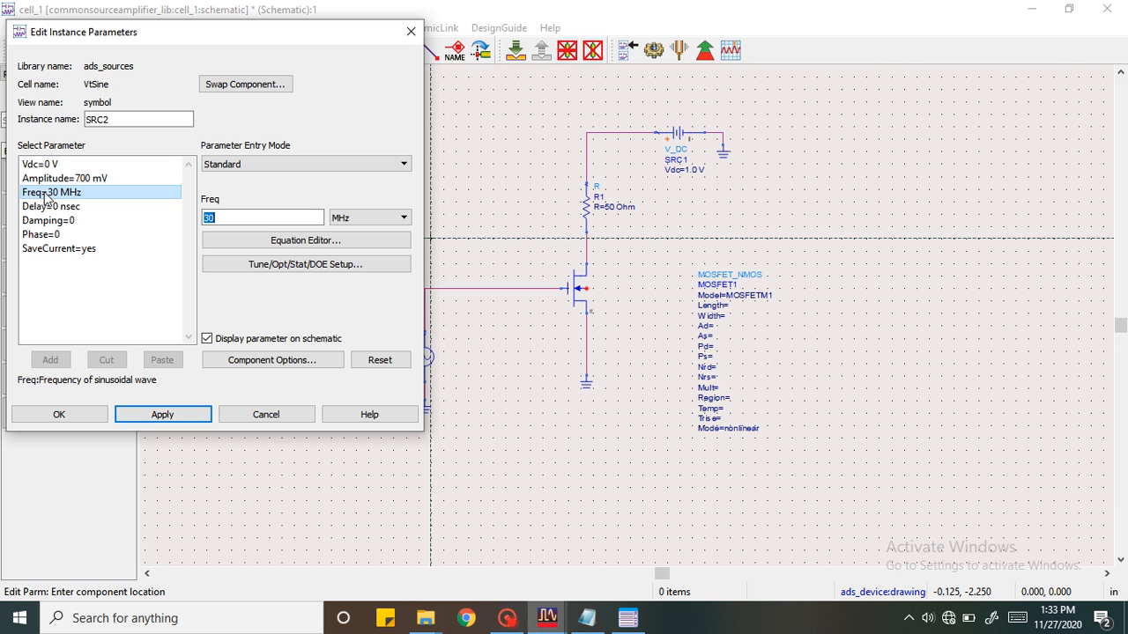
{"action": "left_click", "coordinate": [59, 415]}
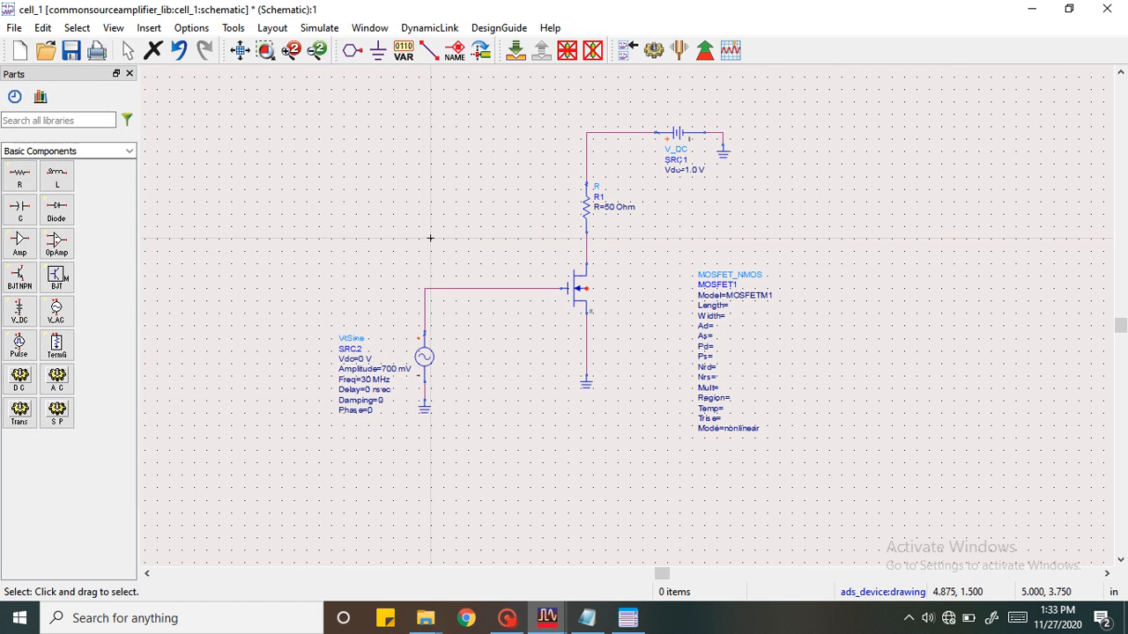
- Set the drain resistor's resistance to 10 kOhm
{"action": "double_click", "coordinate": [588, 216]}
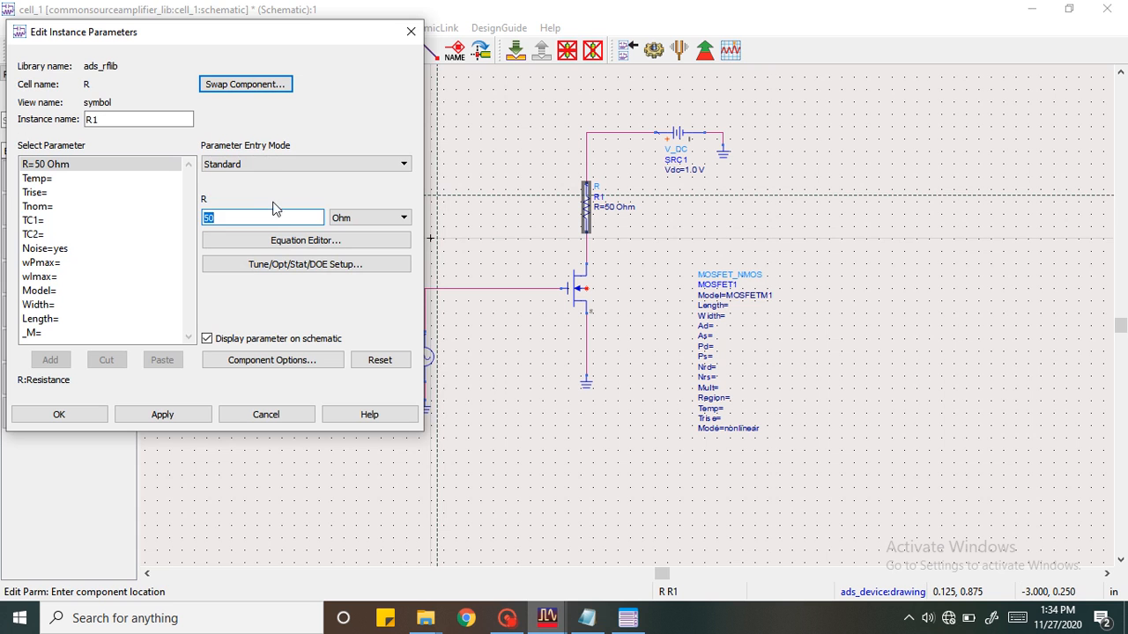
{"action": "left_click", "coordinate": [338, 223]}
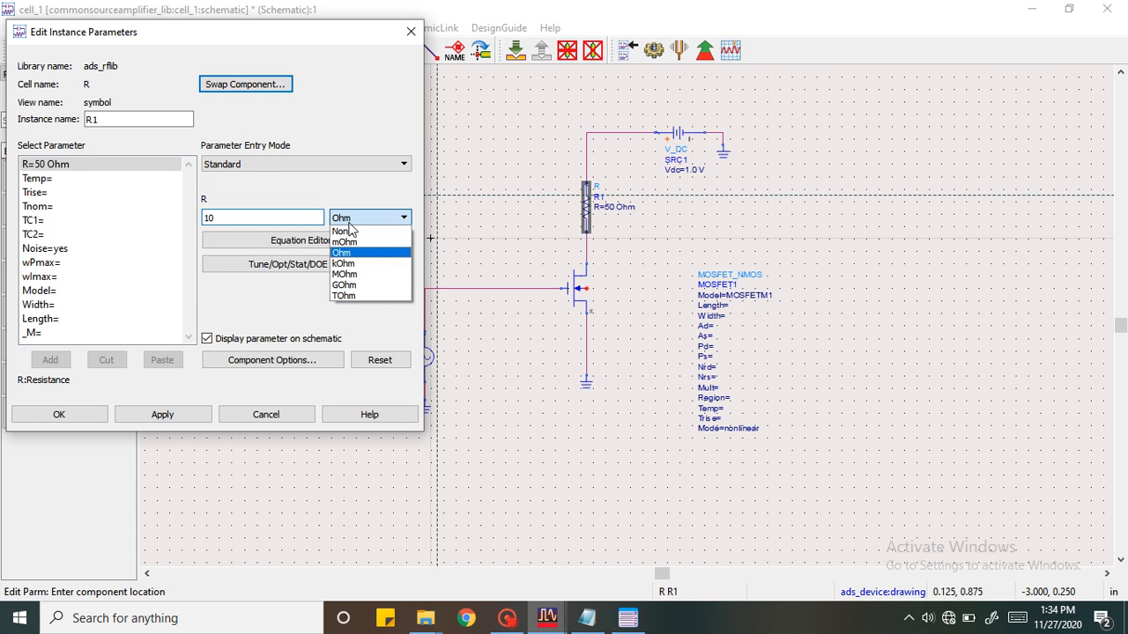
{"action": "left_click", "coordinate": [343, 264]}
{"action": "left_click", "coordinate": [167, 416]}
{"action": "left_click", "coordinate": [60, 415]}
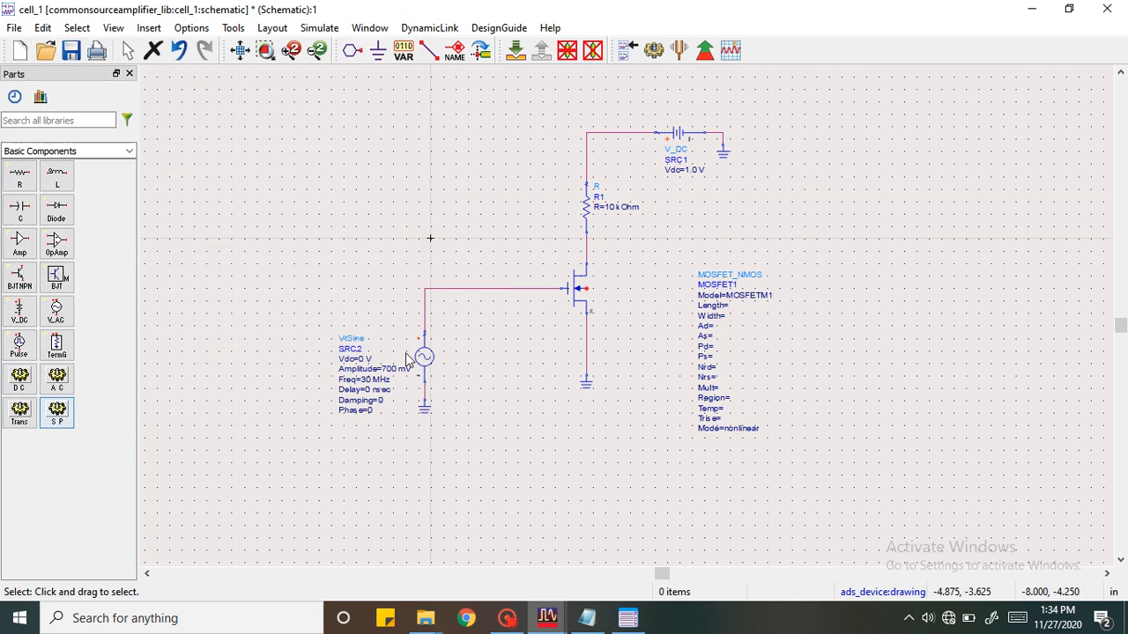
- Set the DC source's Vdc to 1.2 V
{"action": "double_click", "coordinate": [674, 137]}
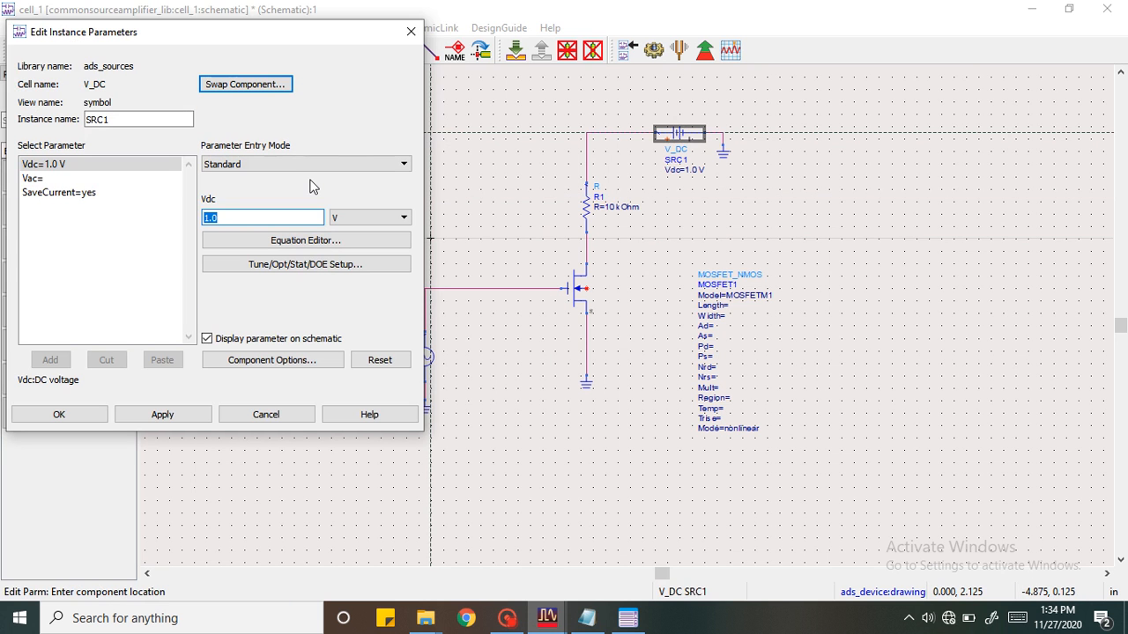
{"action": "type", "text": "1."}
{"action": "left_click", "coordinate": [162, 413]}
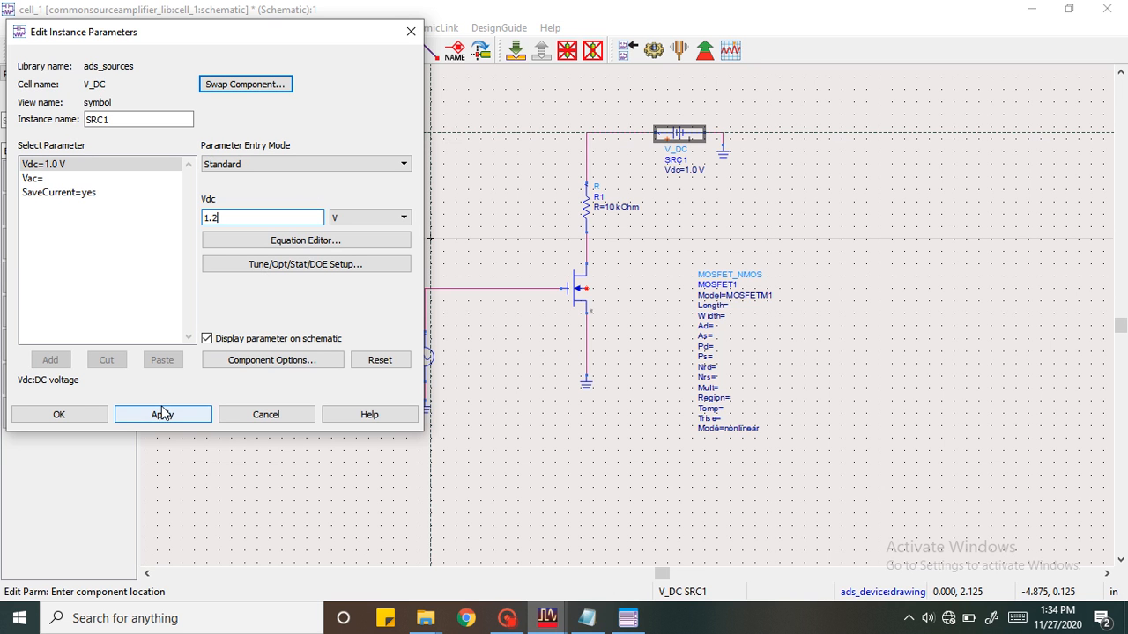
{"action": "left_click", "coordinate": [58, 414]}
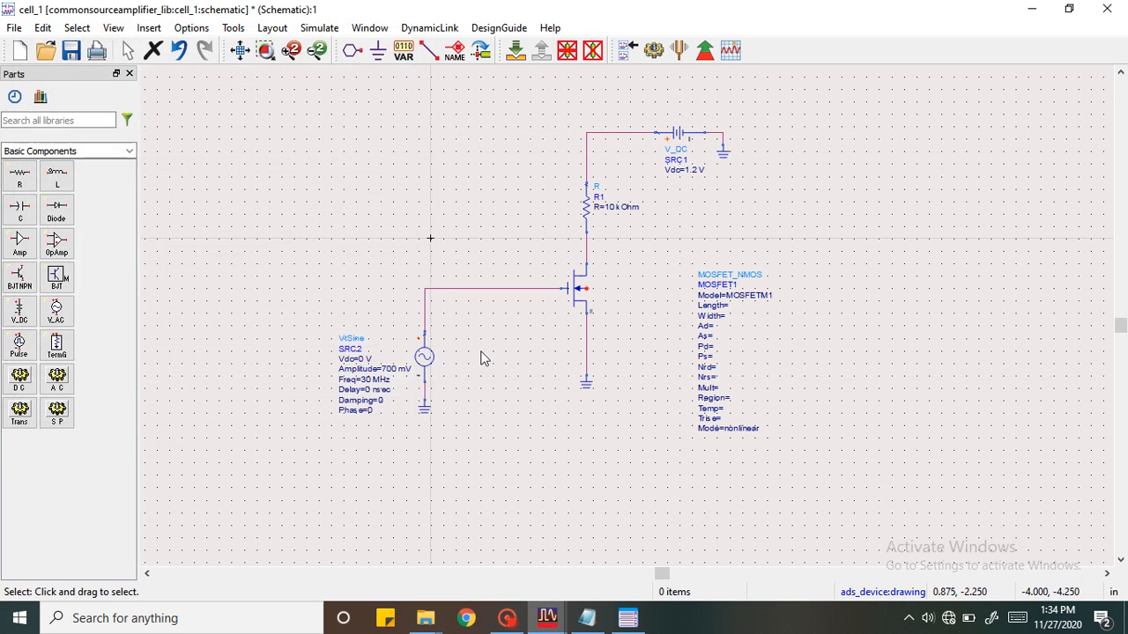
- Set the MOSFET's channel length to 180 nm and its channel width to 1 um
{"action": "double_click", "coordinate": [585, 284]}
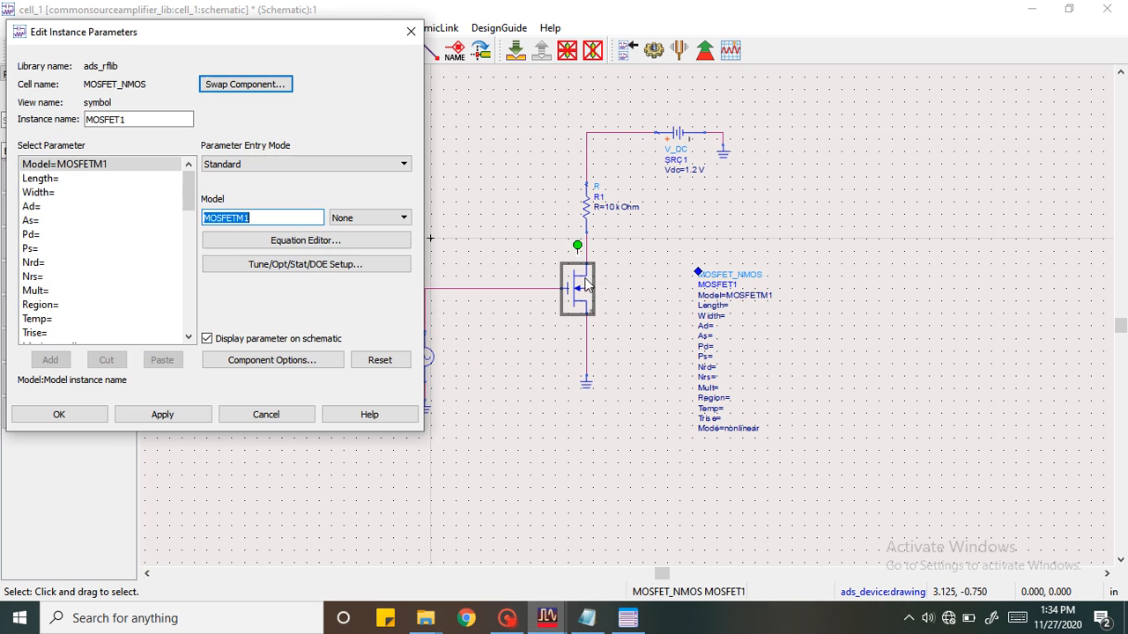
{"action": "left_click", "coordinate": [114, 179]}
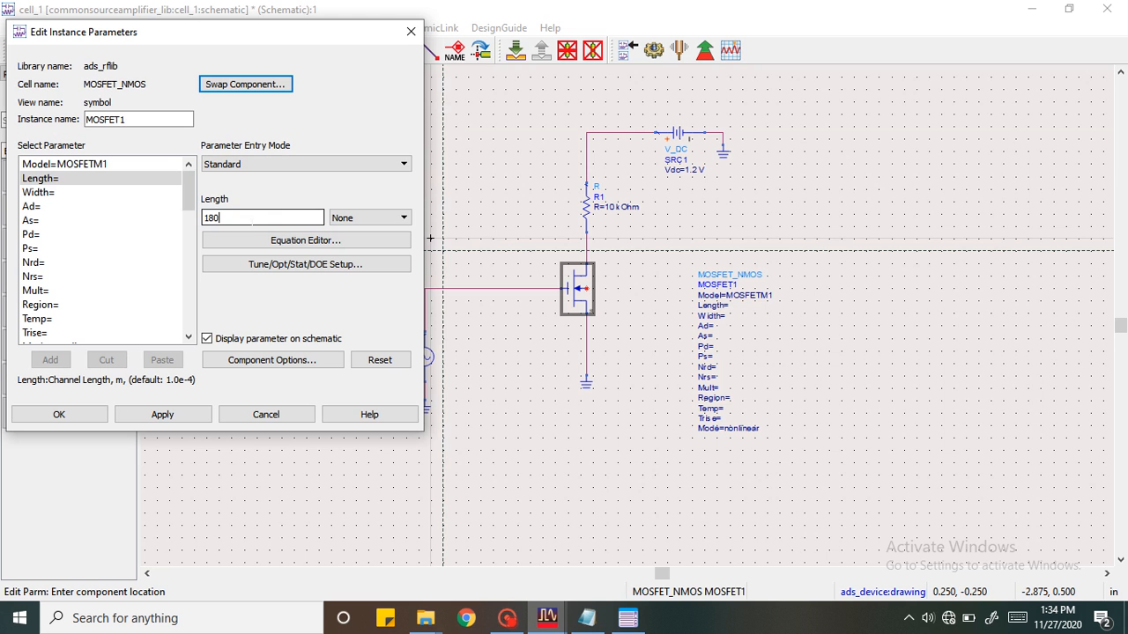
{"action": "left_click", "coordinate": [351, 220]}
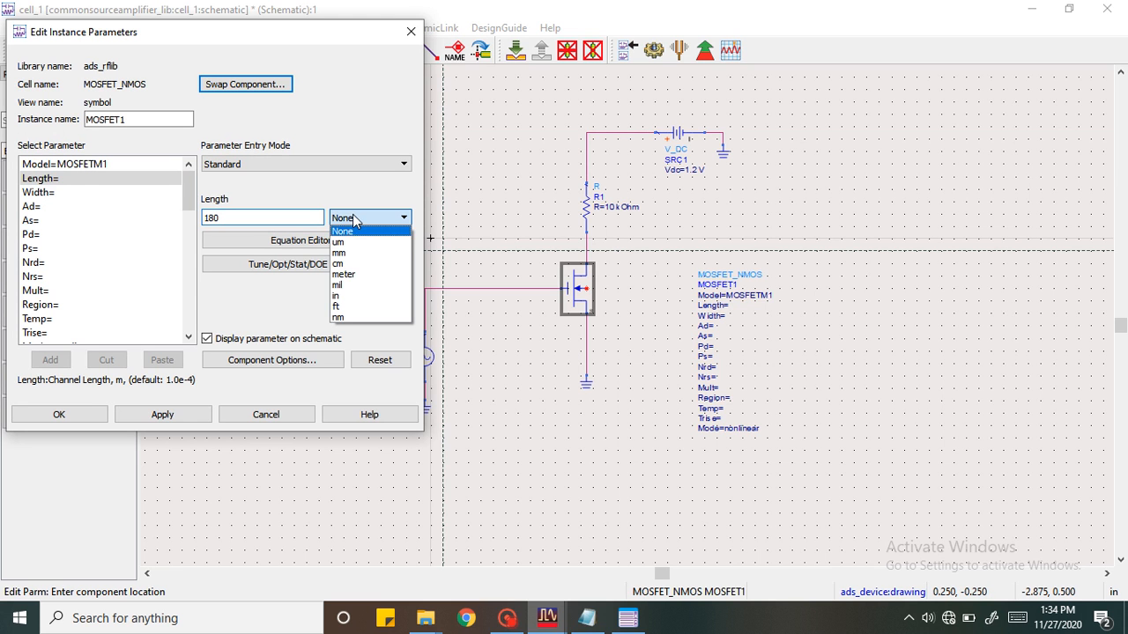
{"action": "left_click", "coordinate": [353, 310]}
{"action": "left_click", "coordinate": [146, 193]}
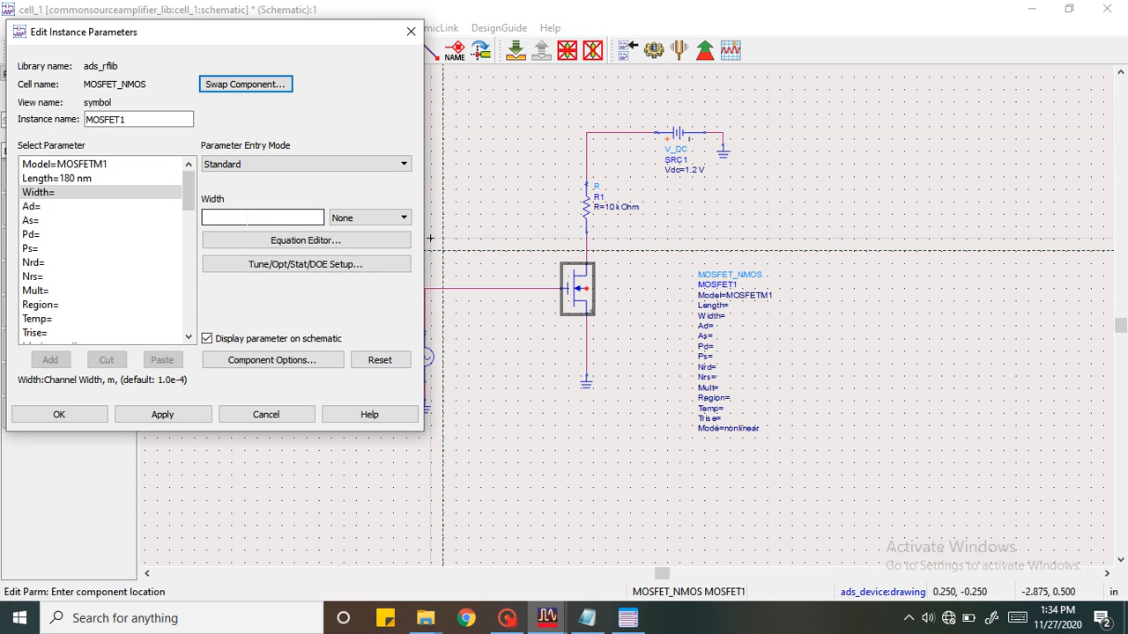
{"action": "left_click", "coordinate": [370, 218]}
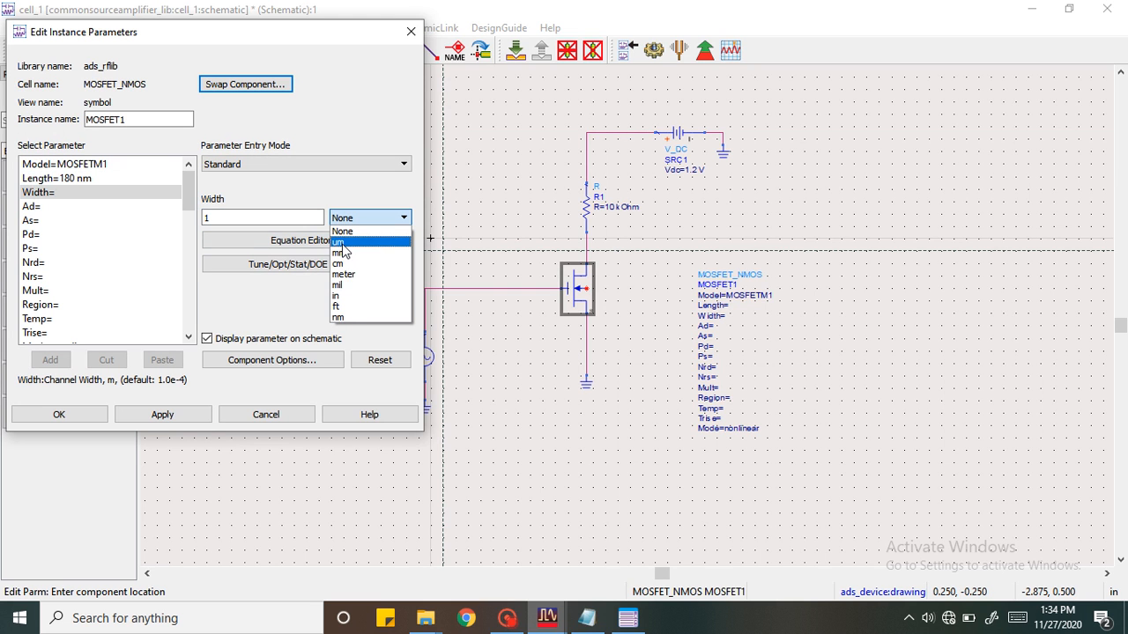
{"action": "left_click", "coordinate": [338, 242]}
{"action": "left_click", "coordinate": [155, 415]}
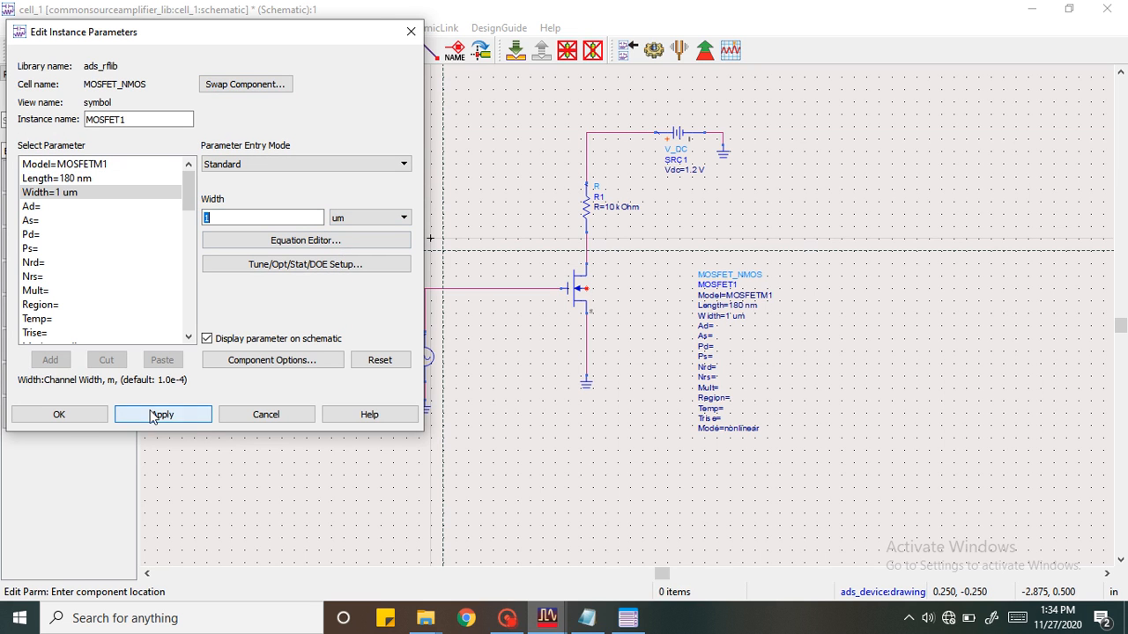
{"action": "left_click", "coordinate": [60, 415]}
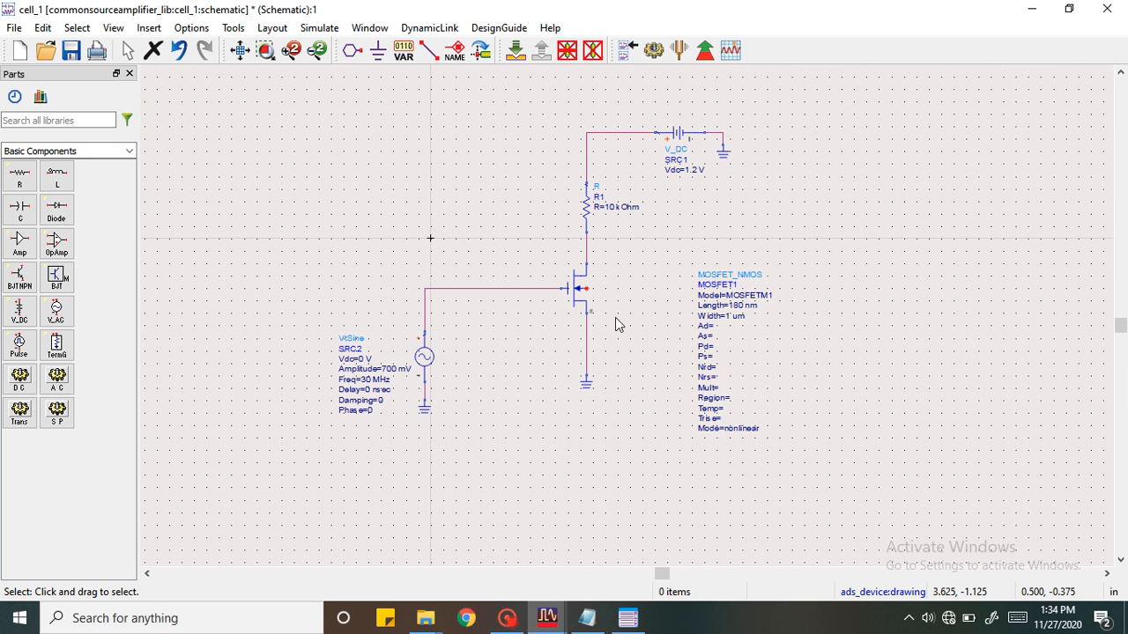
- Check the model name in the MOSFET's instance parameters and close them without changes
{"action": "double_click", "coordinate": [570, 285]}
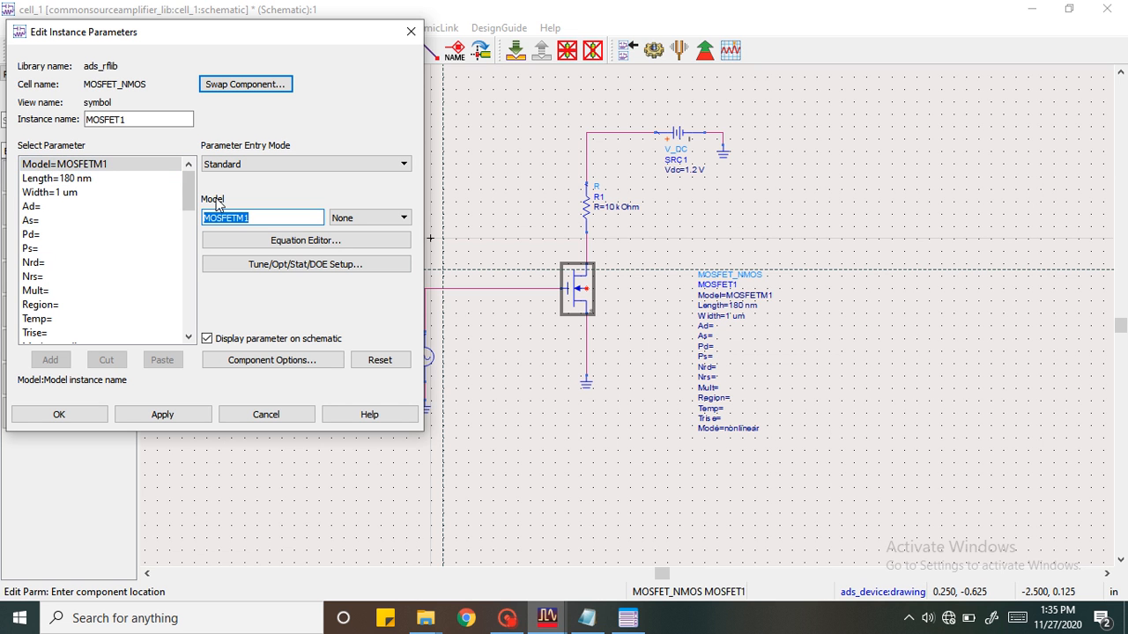
{"action": "left_click", "coordinate": [410, 31]}
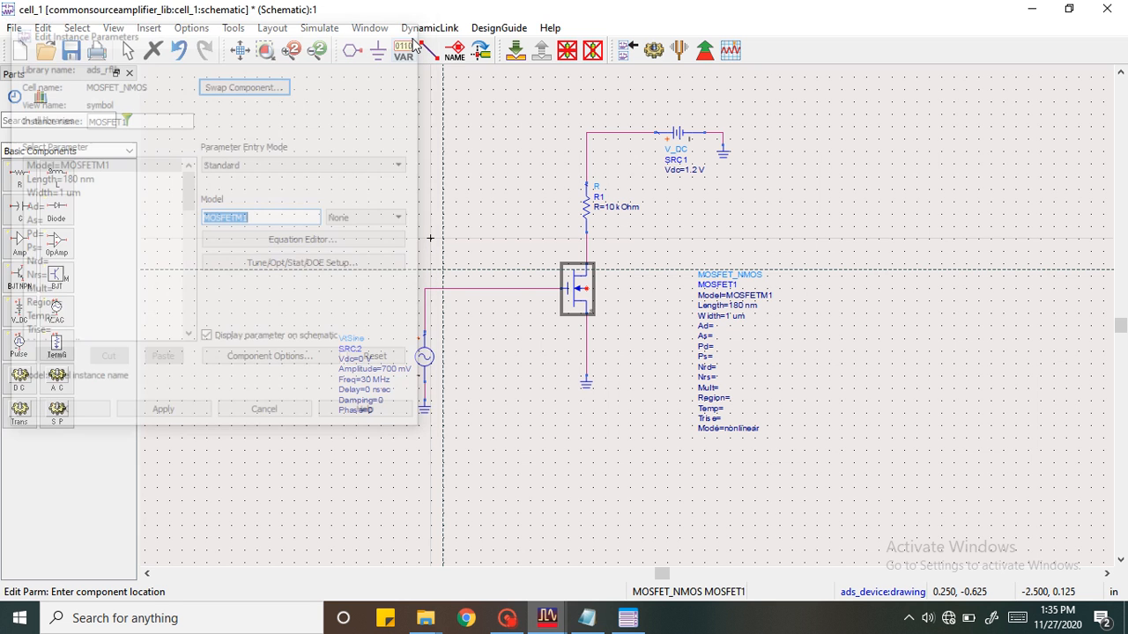
{"action": "key", "text": "Escape"}
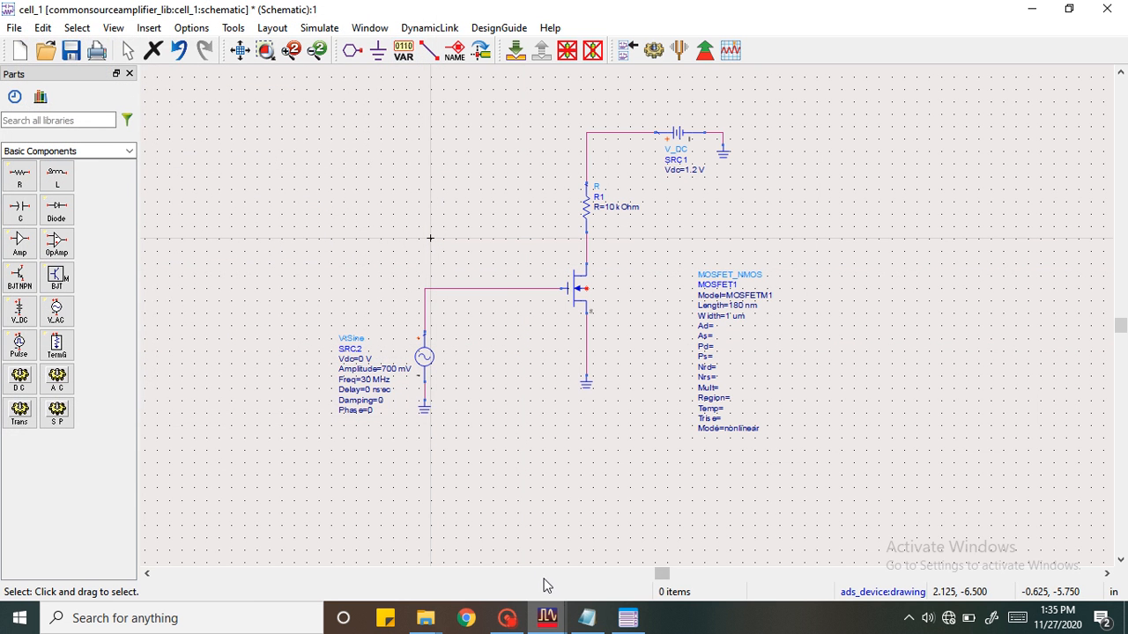
- Switch to Notepad to examine the technology and model name in the 180nm nmos file, then return to the cell_1 schematic
{"action": "left_click", "coordinate": [580, 618]}
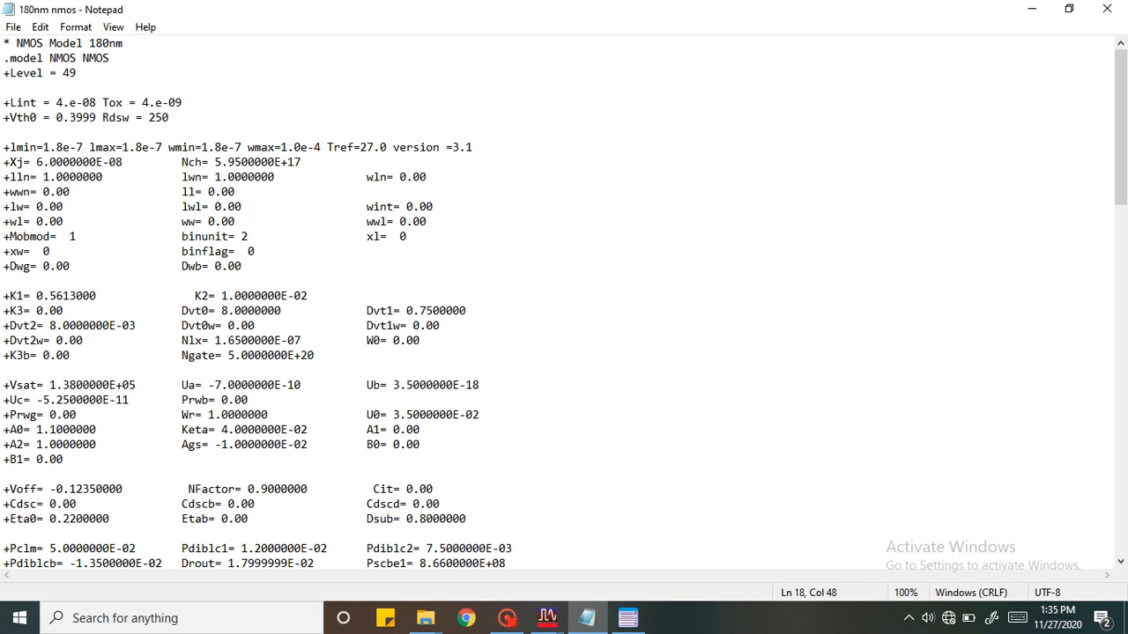
{"action": "left_click_drag", "start_coordinate": [90, 43], "coordinate": [121, 44]}
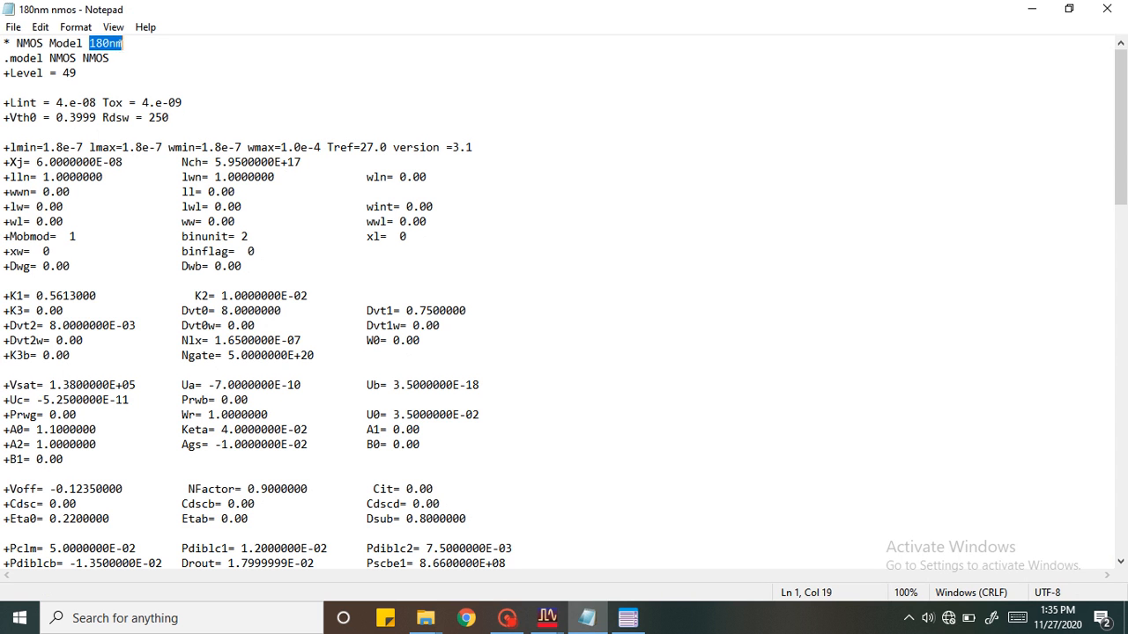
{"action": "left_click", "coordinate": [124, 60]}
{"action": "left_click_drag", "start_coordinate": [111, 58], "coordinate": [83, 58]}
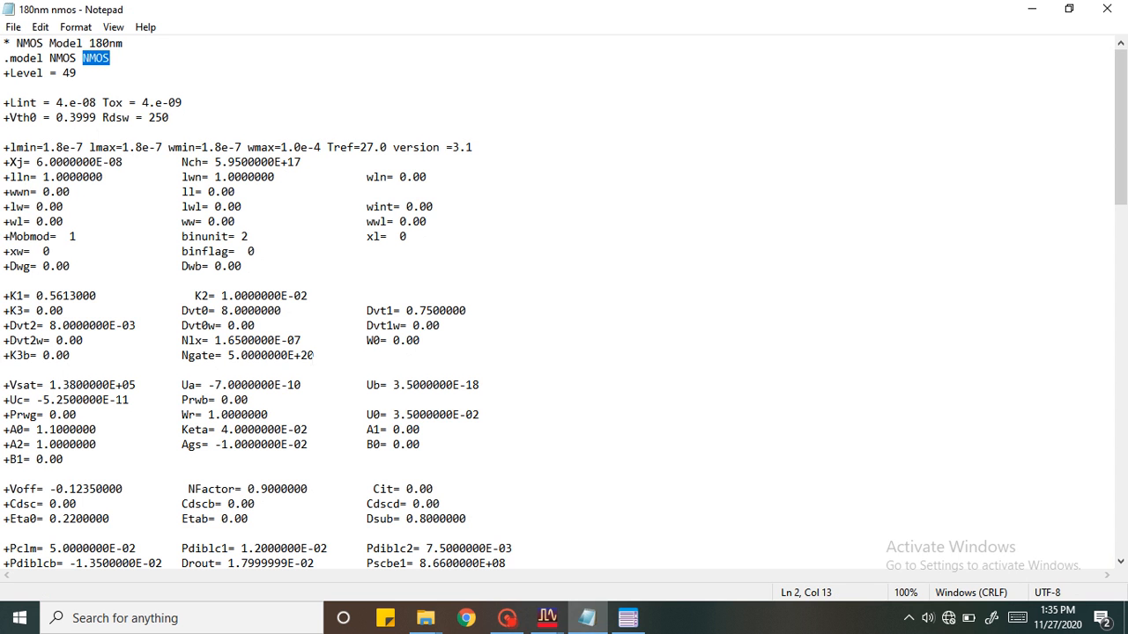
{"action": "mouse_move", "coordinate": [547, 617]}
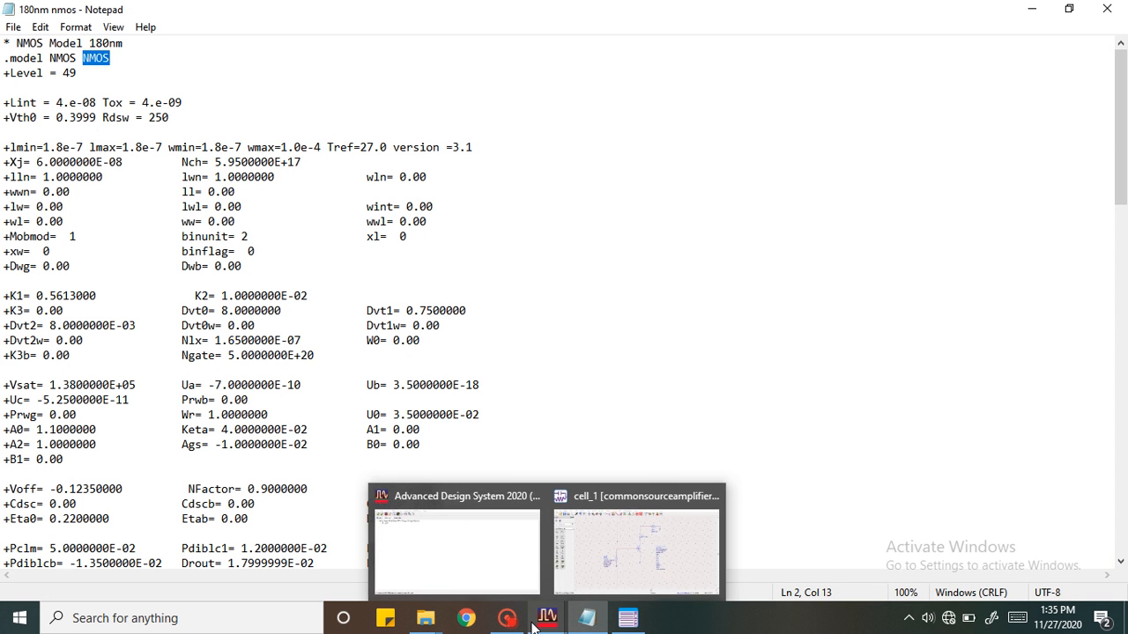
{"action": "left_click", "coordinate": [560, 595]}
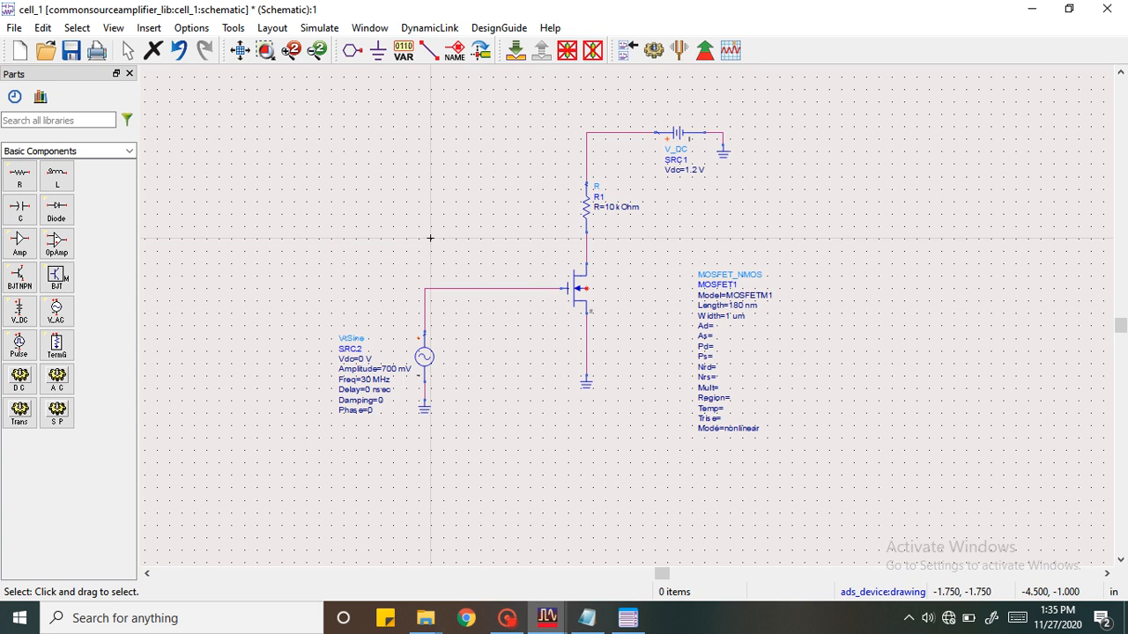
{"action": "left_click", "coordinate": [574, 614]}
{"action": "mouse_move", "coordinate": [560, 610]}
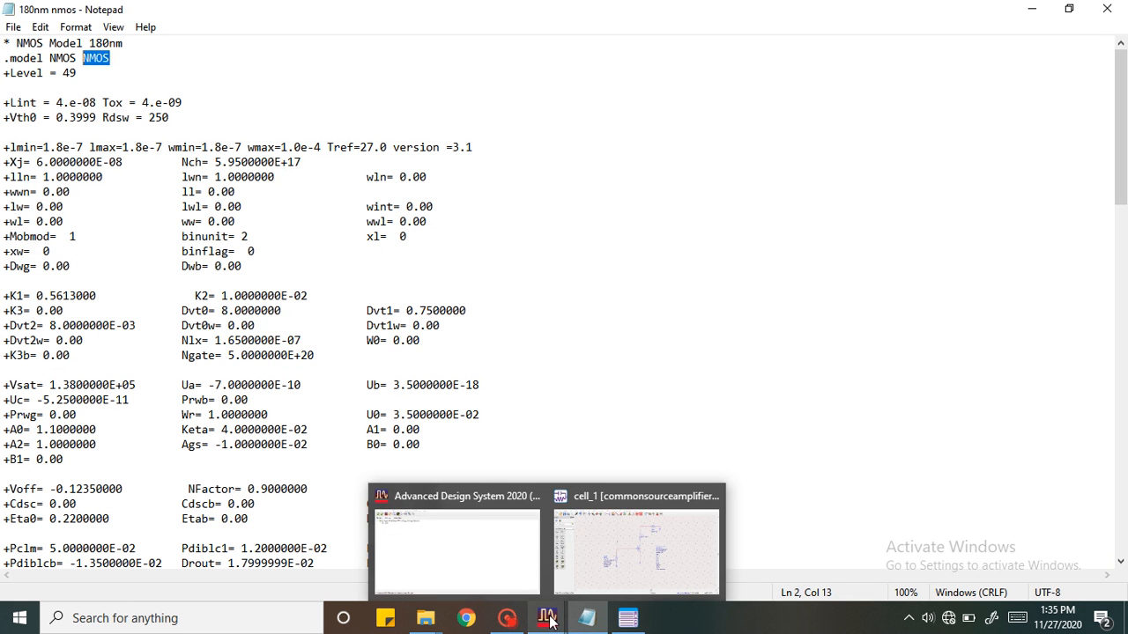
{"action": "left_click", "coordinate": [579, 585]}
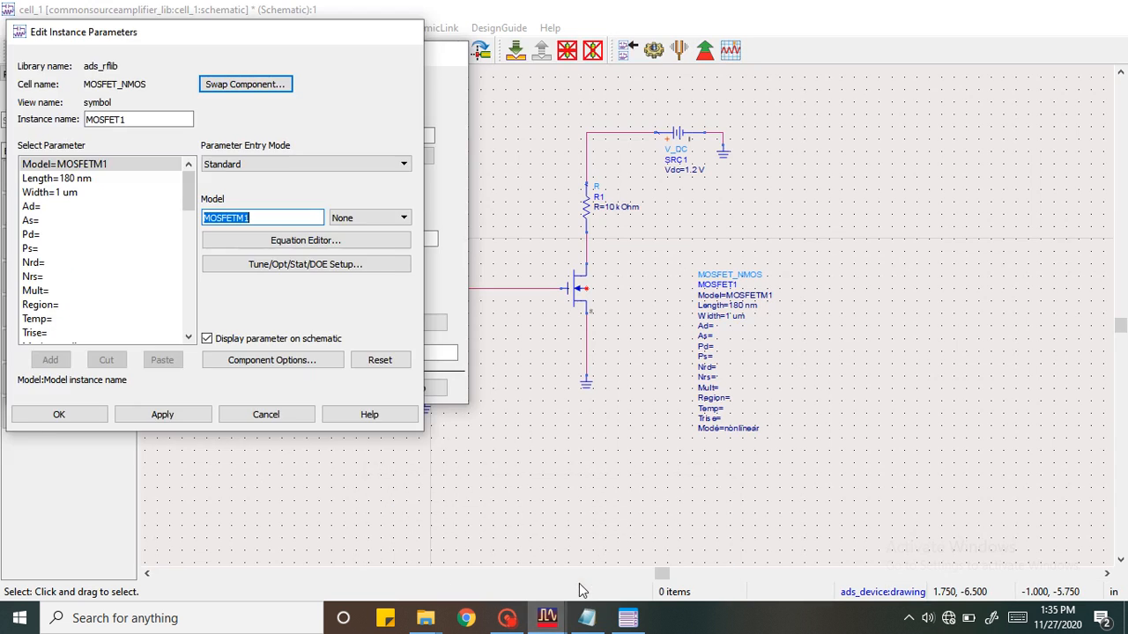
- Place a Netlist File Include component in the schematic below the sine source
{"action": "left_click", "coordinate": [438, 29]}
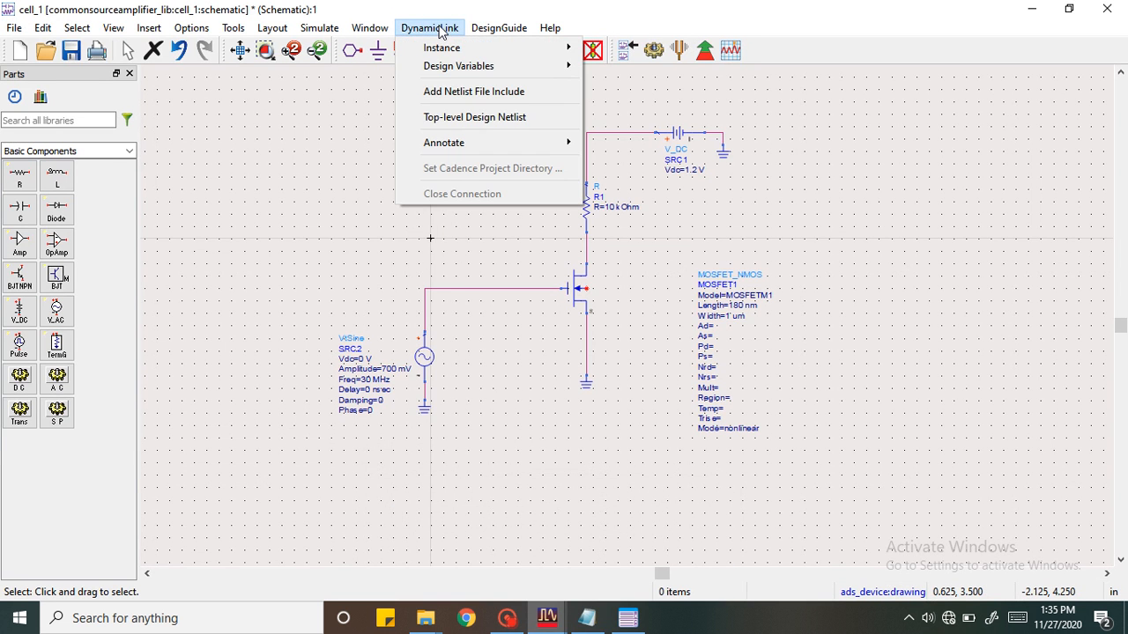
{"action": "left_click", "coordinate": [463, 91]}
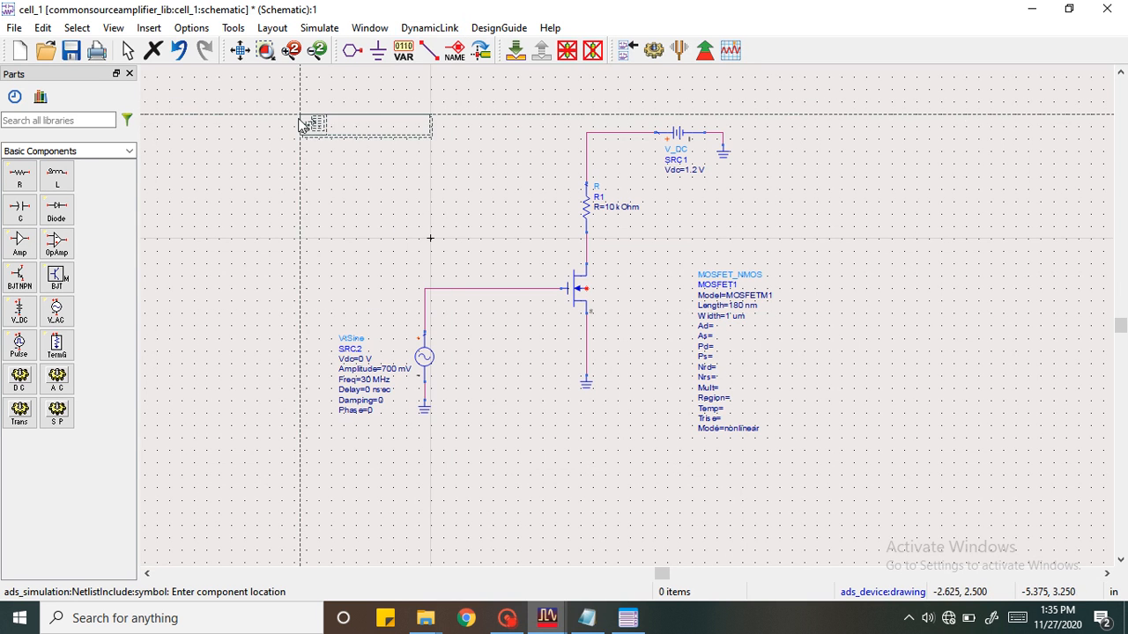
{"action": "left_click", "coordinate": [253, 458]}
{"action": "key", "text": "Escape"}
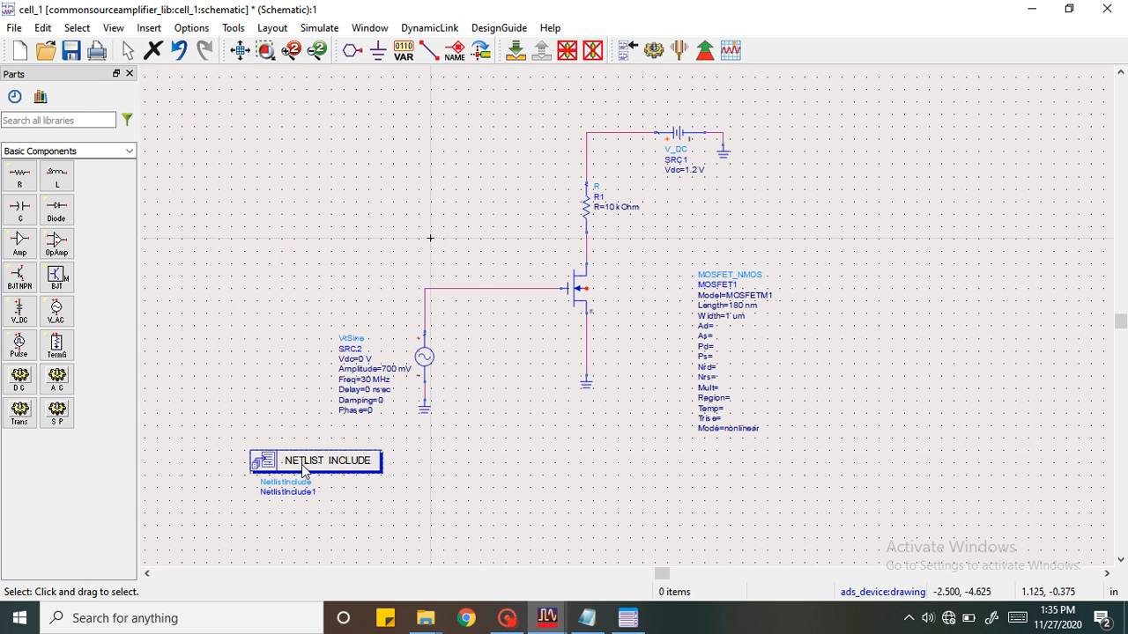
- Set the netlist include's model library file to 180nm nmos.txt from the Desktop and apply the include settings
{"action": "double_click", "coordinate": [303, 467]}
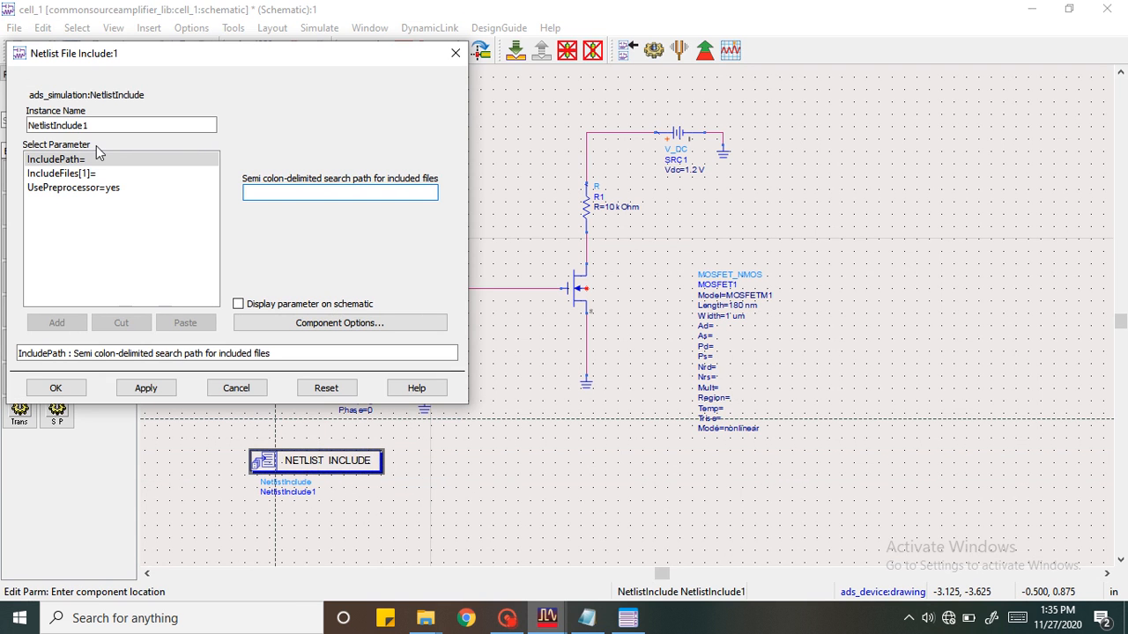
{"action": "left_click", "coordinate": [74, 173]}
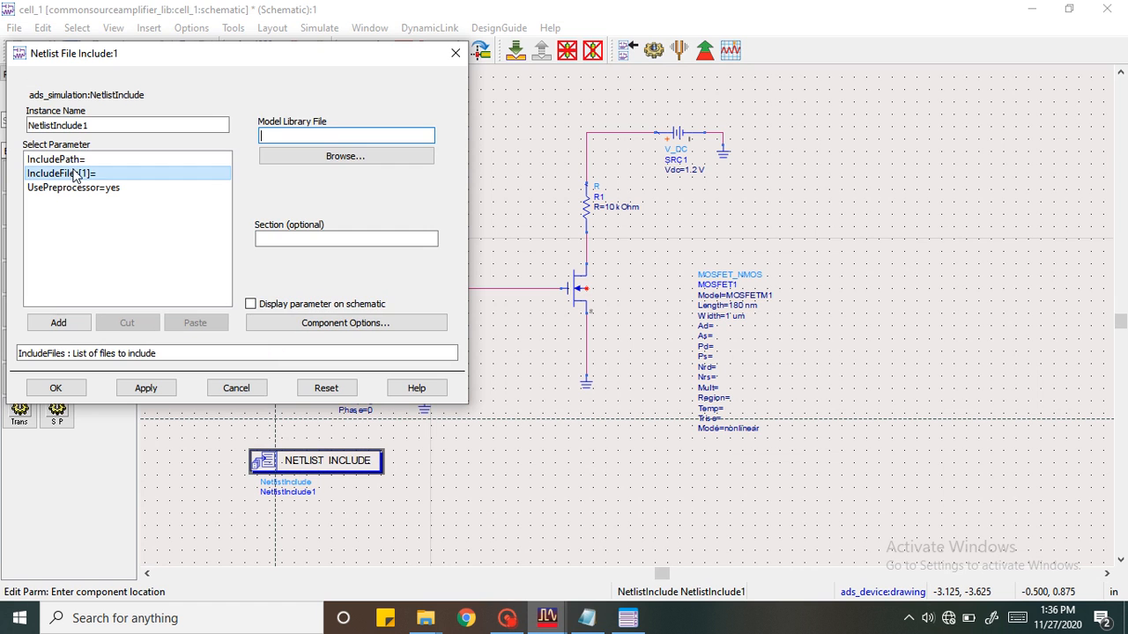
{"action": "left_click", "coordinate": [342, 156]}
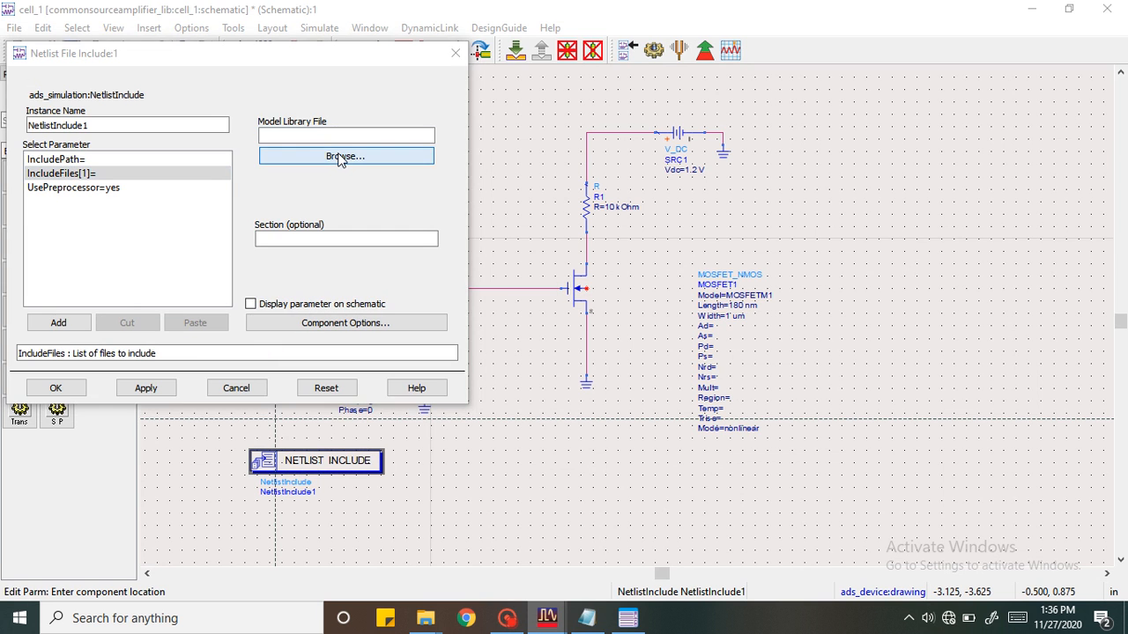
{"action": "scroll", "coordinate": [214, 210], "scroll_direction": "down", "scroll_amount": 1}
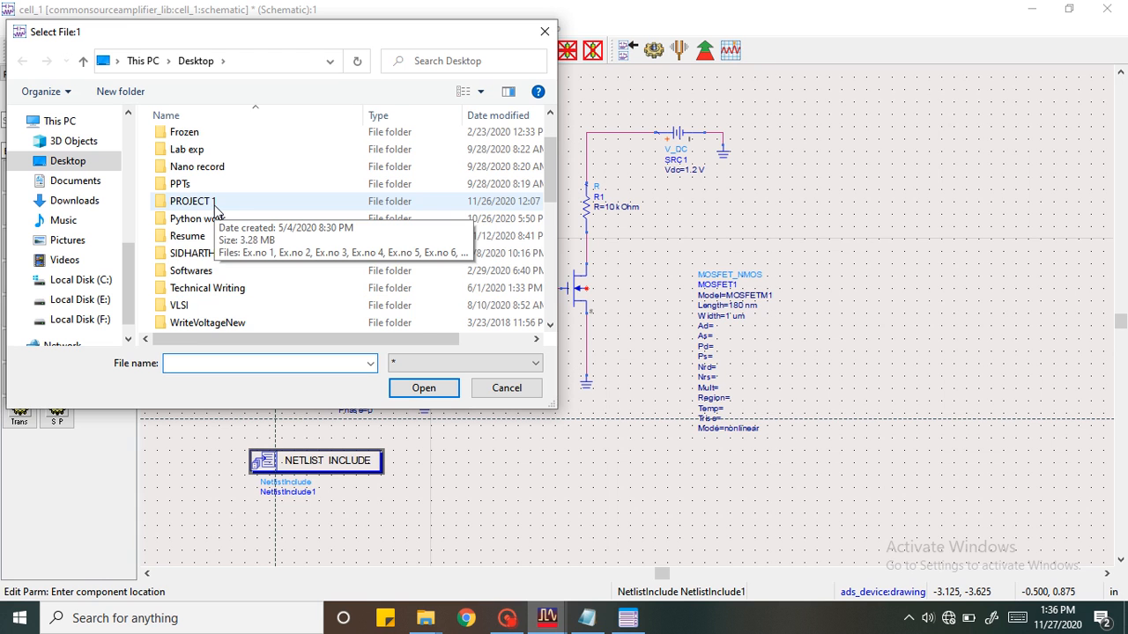
{"action": "scroll", "coordinate": [214, 210], "scroll_direction": "down", "scroll_amount": 2}
{"action": "left_click", "coordinate": [201, 270]}
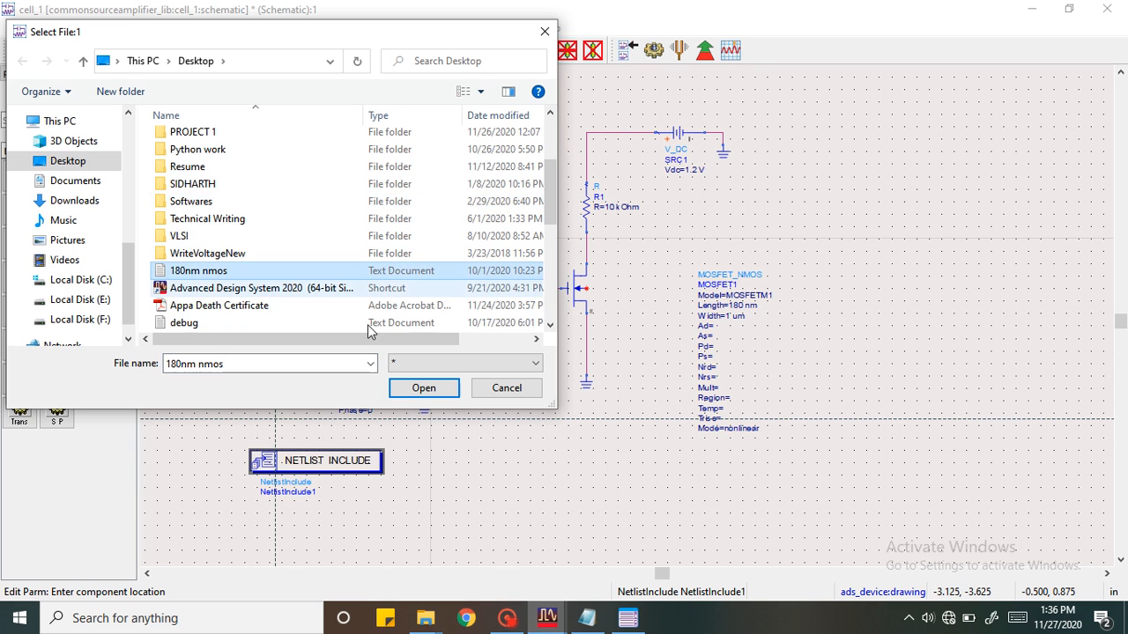
{"action": "left_click", "coordinate": [423, 387]}
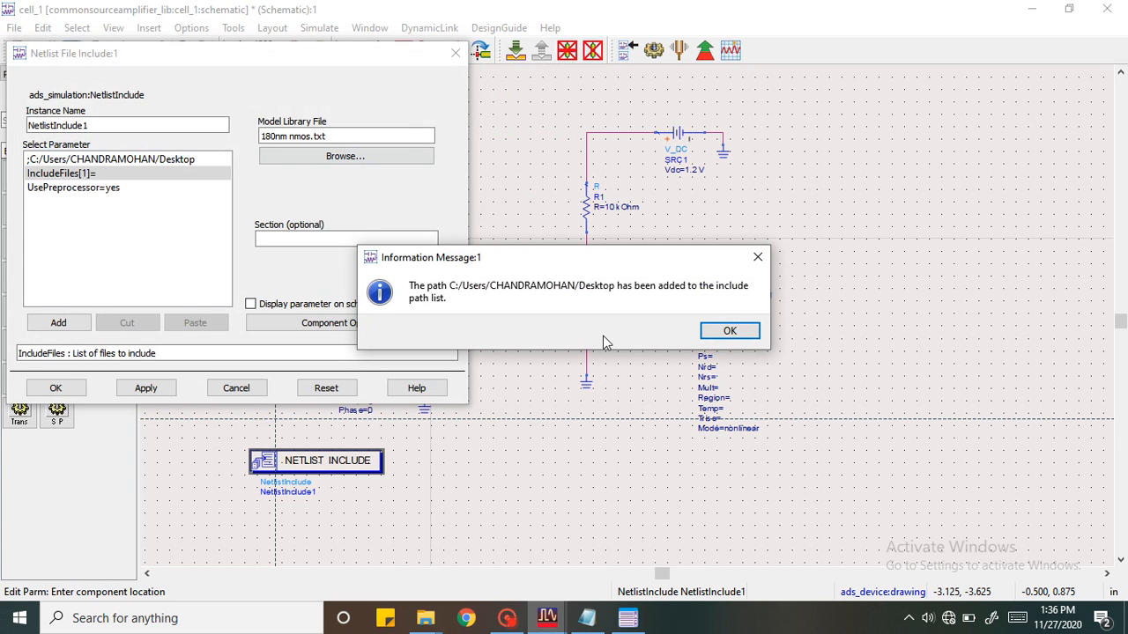
{"action": "left_click", "coordinate": [730, 331]}
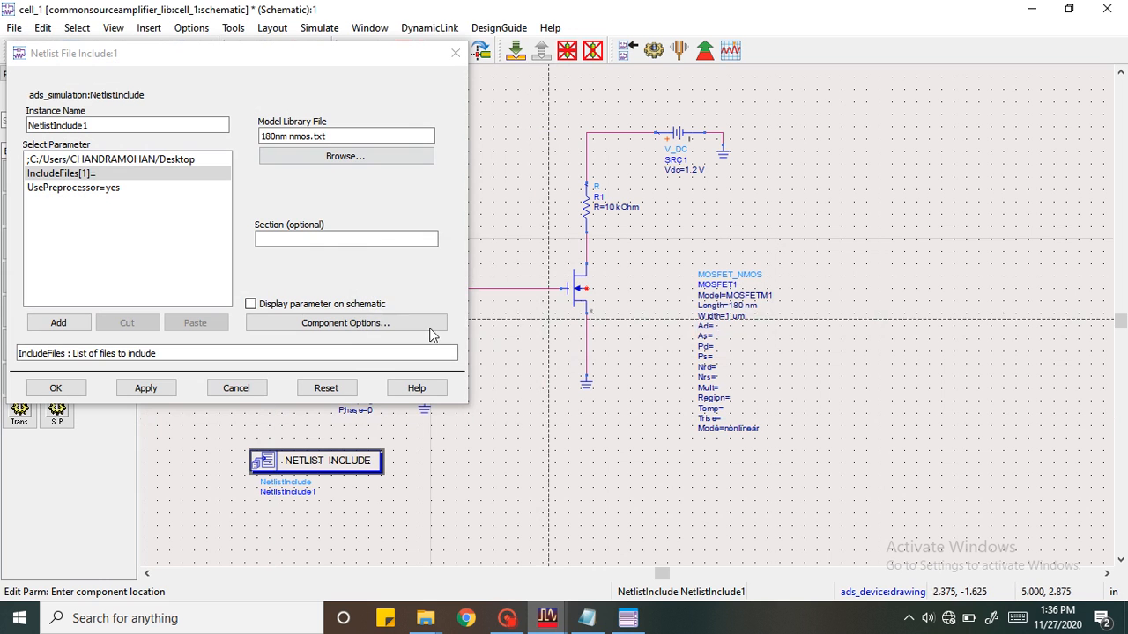
{"action": "left_click", "coordinate": [146, 388]}
{"action": "left_click", "coordinate": [55, 388]}
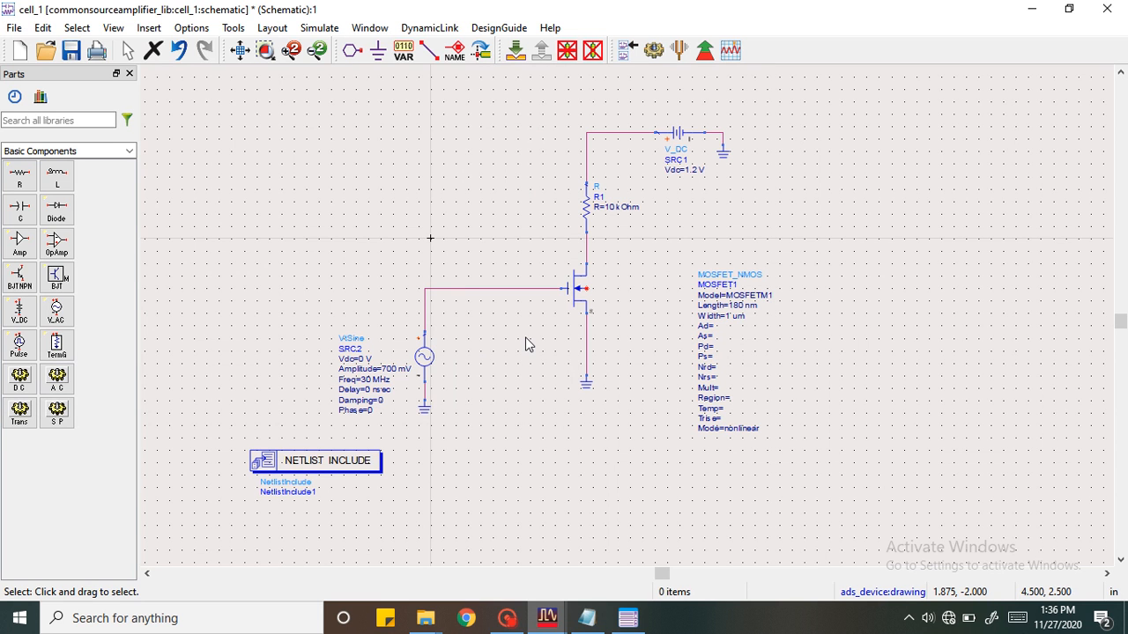
- Set the MOSFET's model name to nmos in its instance parameters and apply it
{"action": "double_click", "coordinate": [575, 305]}
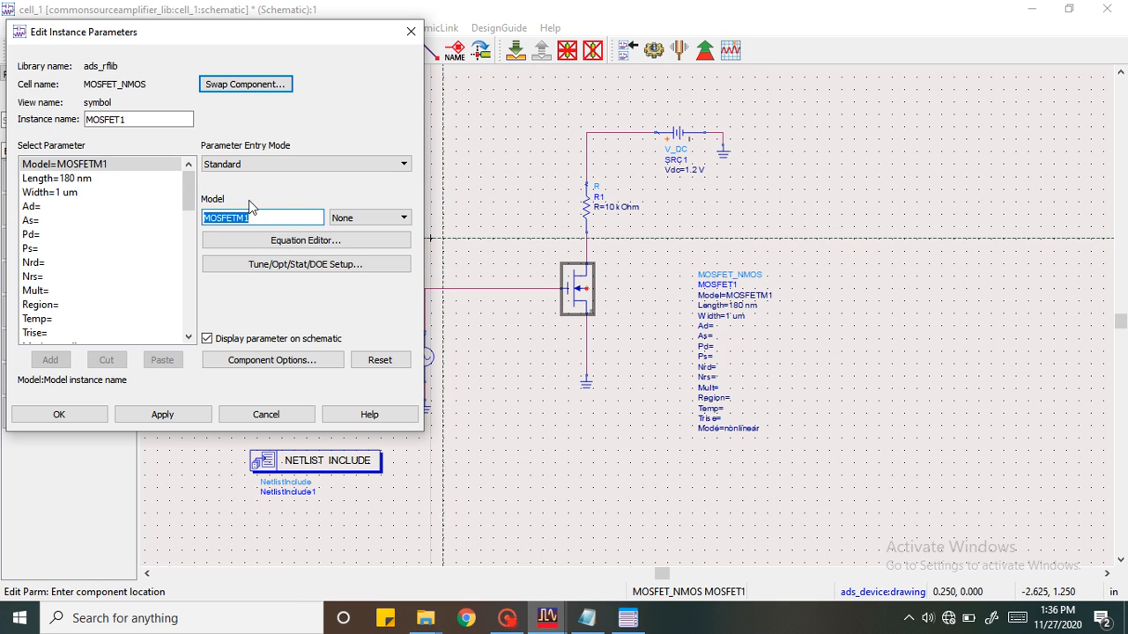
{"action": "key", "text": "BackSpace"}
{"action": "type", "text": "nn"}
{"action": "key", "text": "BackSpace"}
{"action": "type", "text": "mos"}
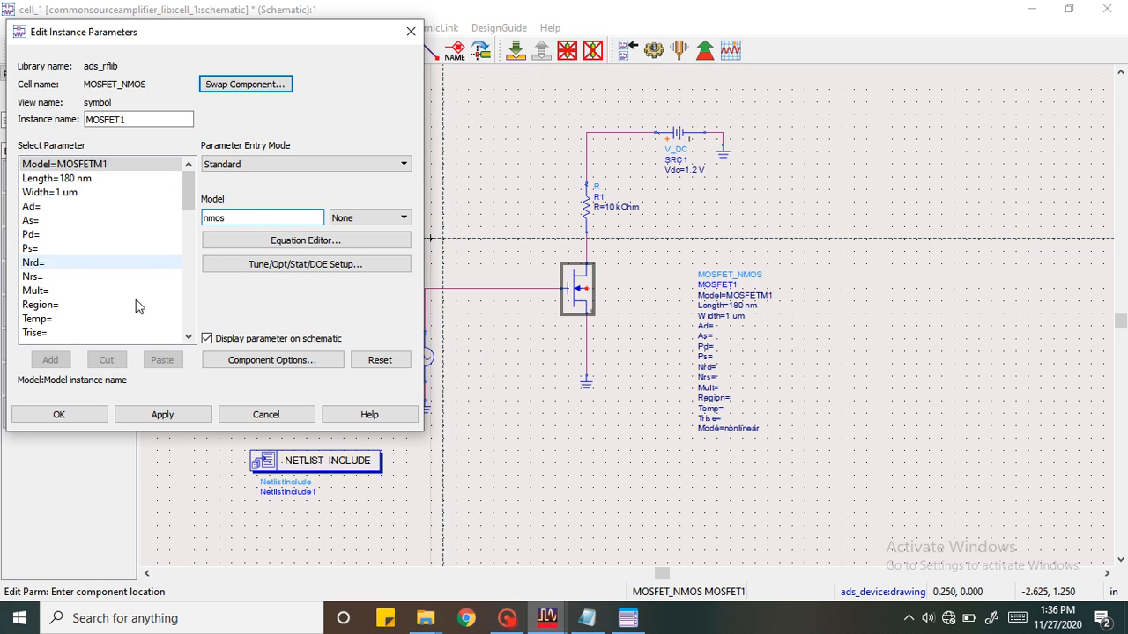
{"action": "left_click", "coordinate": [156, 419]}
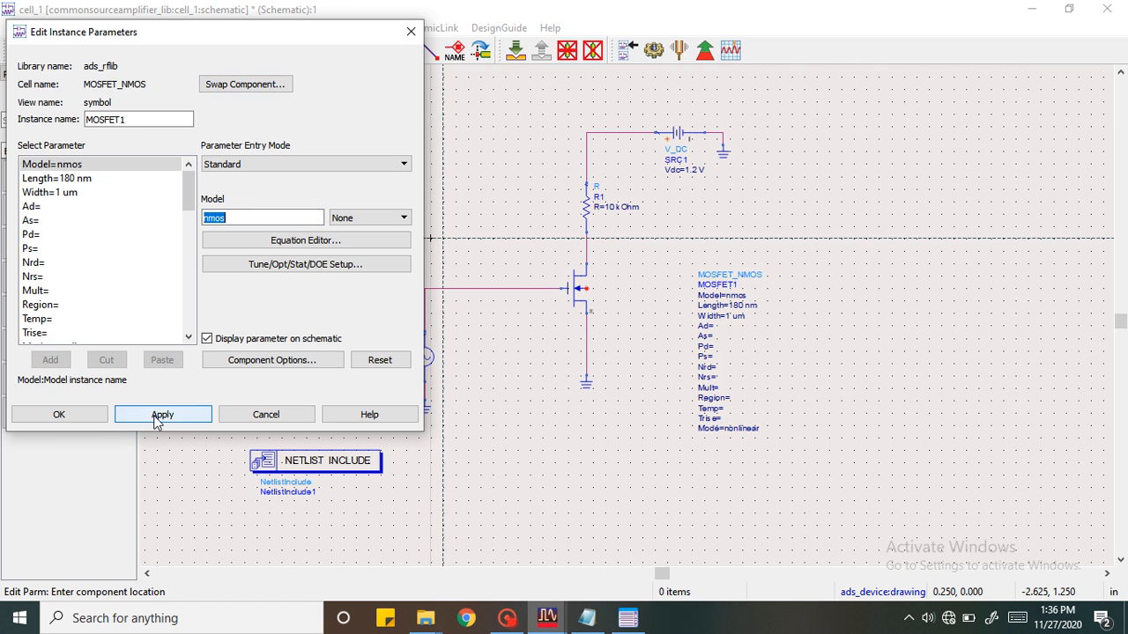
{"action": "left_click", "coordinate": [93, 418]}
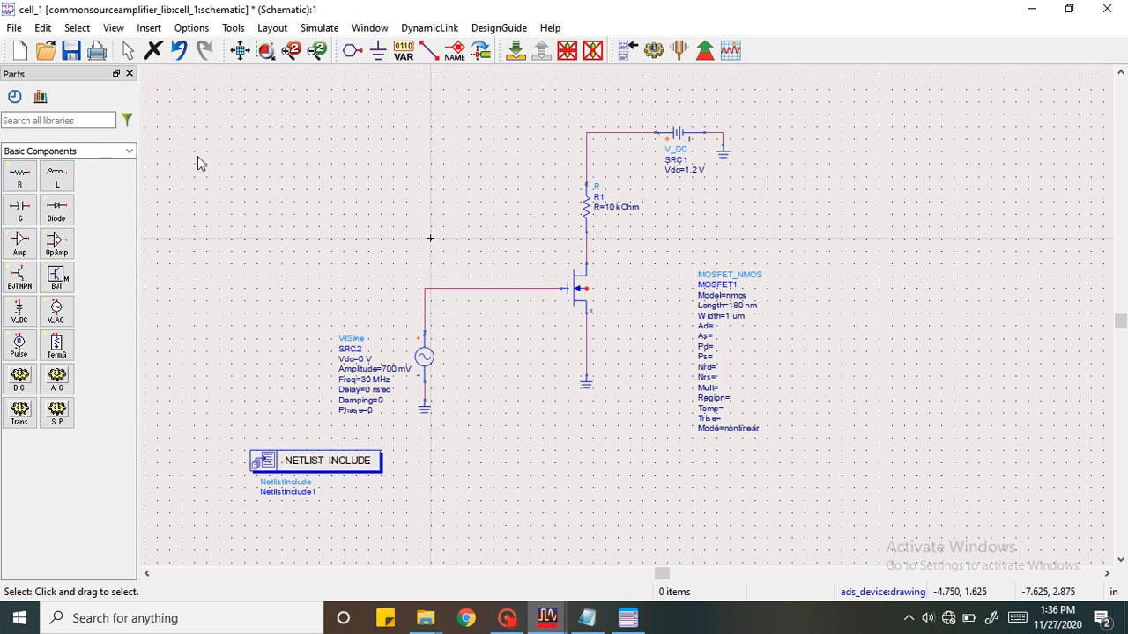
- Place a Transient simulation controller from the Simulation-Transient palette in the empty area above the sine source
{"action": "left_click", "coordinate": [130, 152]}
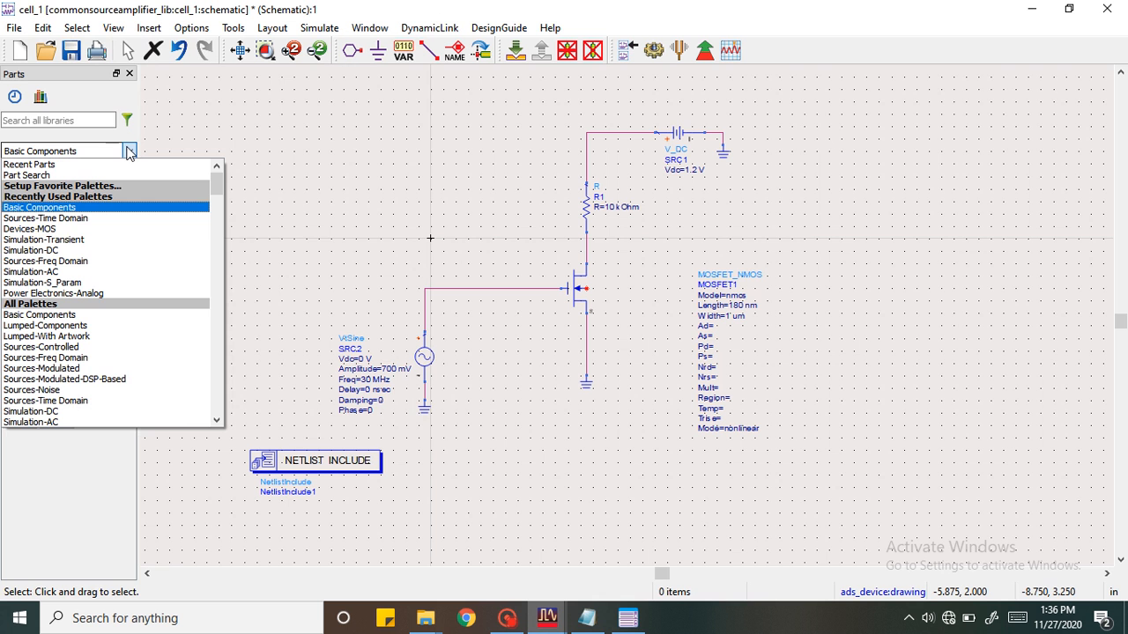
{"action": "left_click", "coordinate": [79, 244]}
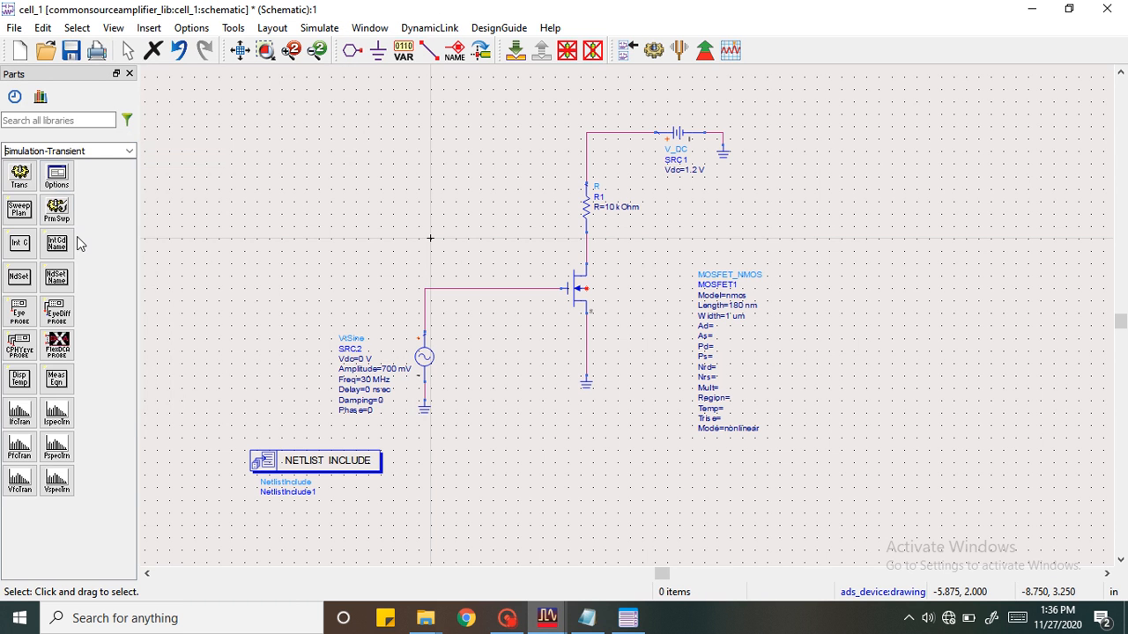
{"action": "left_click", "coordinate": [19, 176]}
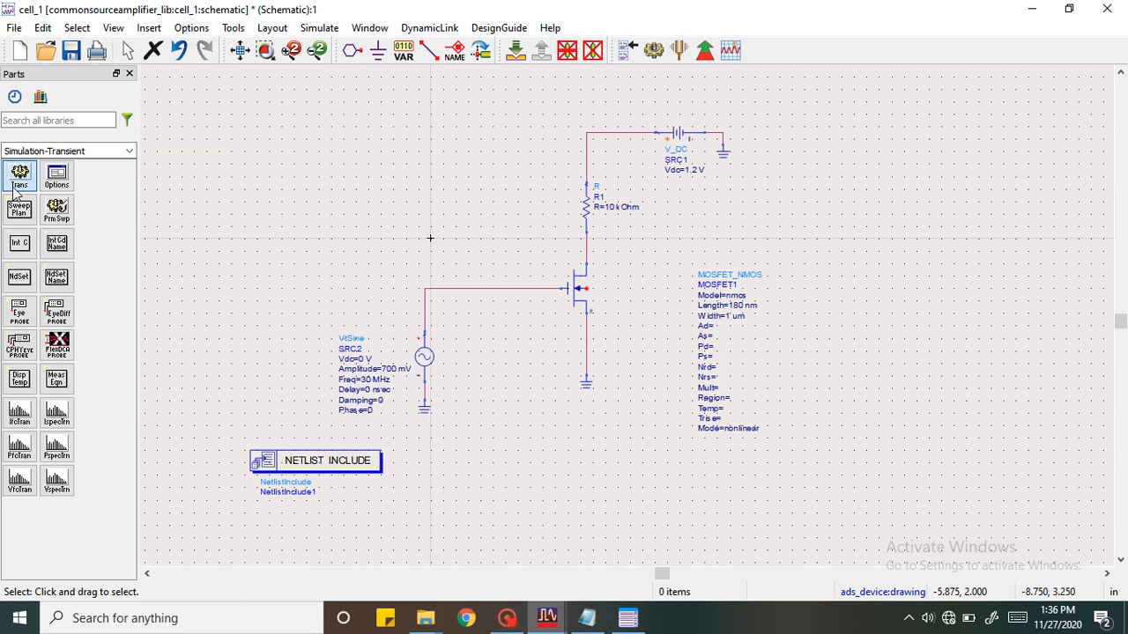
{"action": "left_click", "coordinate": [313, 138]}
{"action": "key", "text": "Escape"}
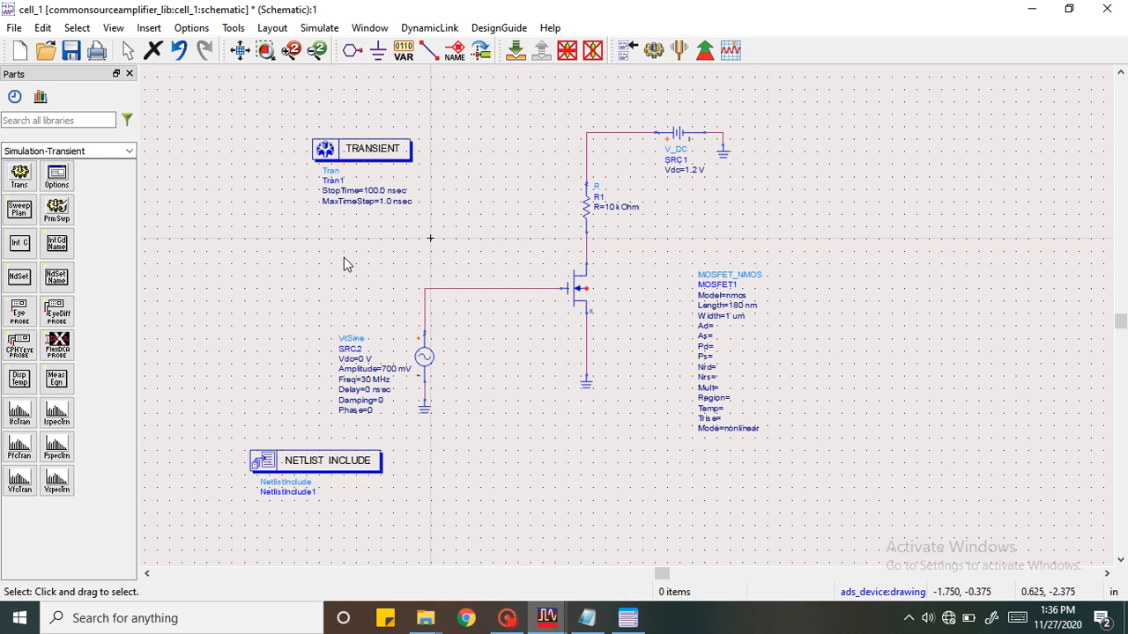
- Draw a horizontal output wire to the right from the node between the resistor and the MOSFET's drain
{"action": "left_click", "coordinate": [429, 54]}
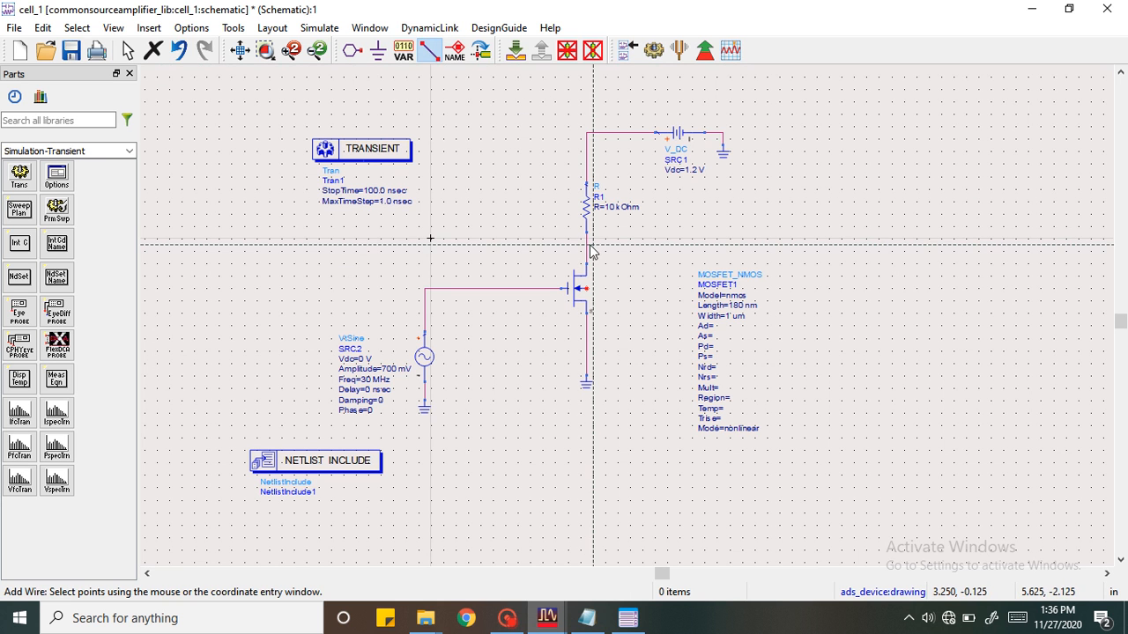
{"action": "left_click", "coordinate": [673, 244]}
{"action": "key", "text": "Escape"}
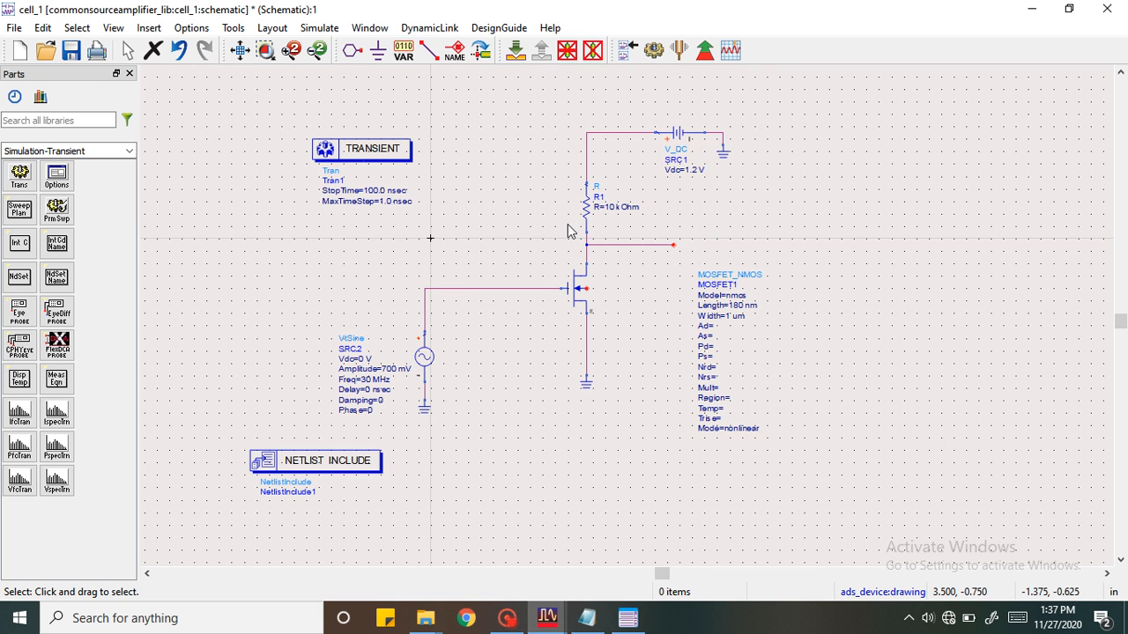
- Label the MOSFET's gate wire Vin and the output wire at the drain Vout
{"action": "left_click", "coordinate": [467, 53]}
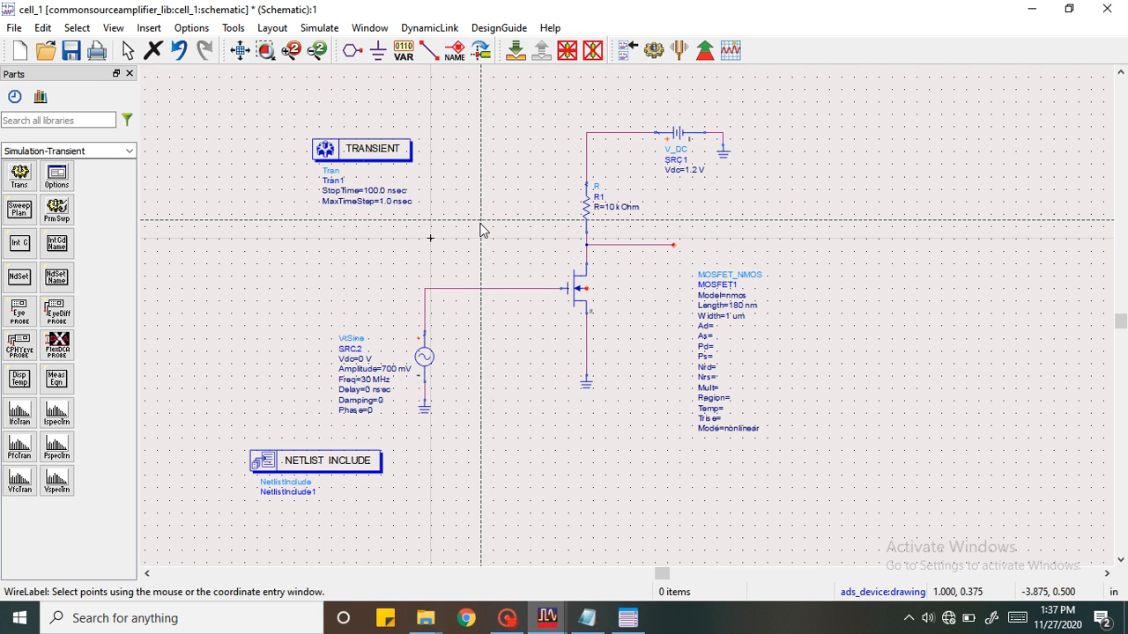
{"action": "left_click", "coordinate": [477, 288]}
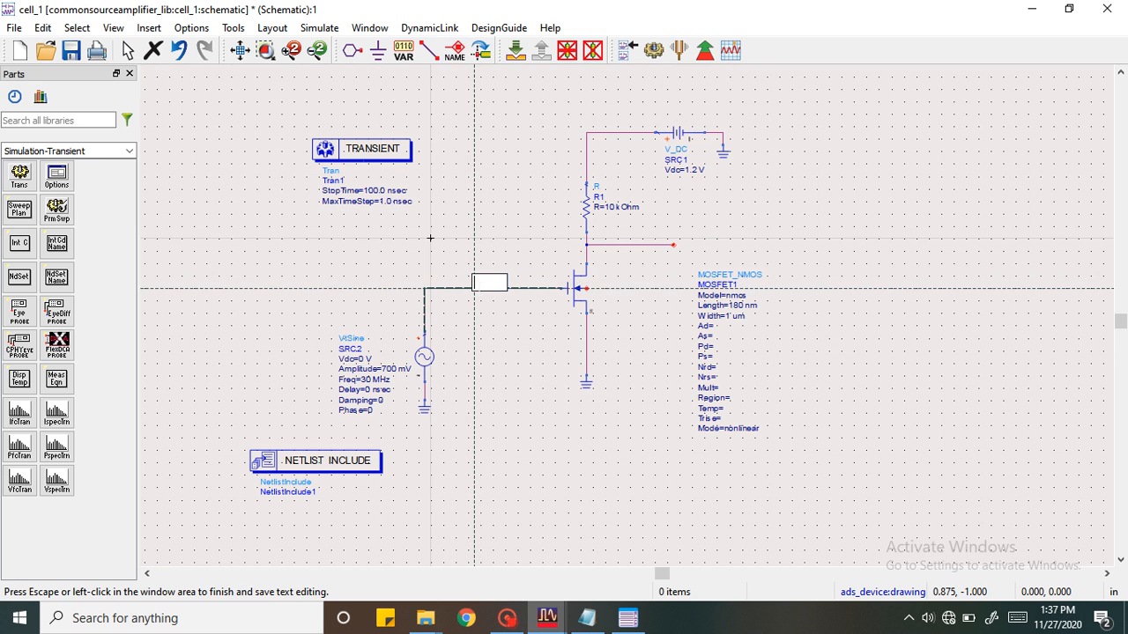
{"action": "type", "text": "Vin"}
{"action": "left_click", "coordinate": [496, 296]}
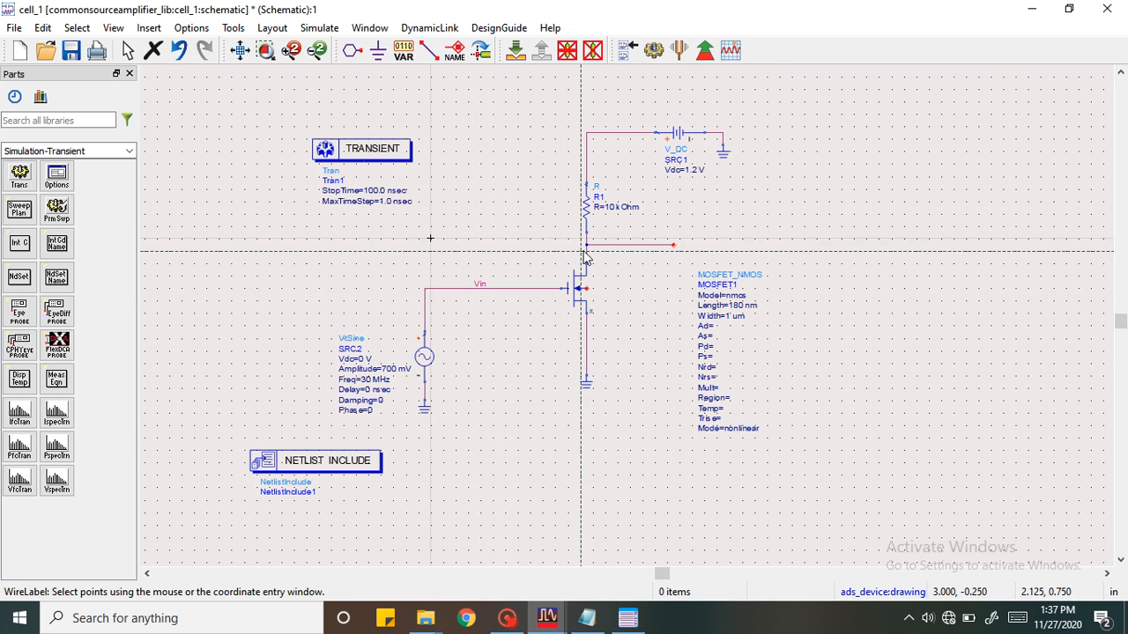
{"action": "left_click", "coordinate": [621, 246]}
{"action": "type", "text": "Vout"}
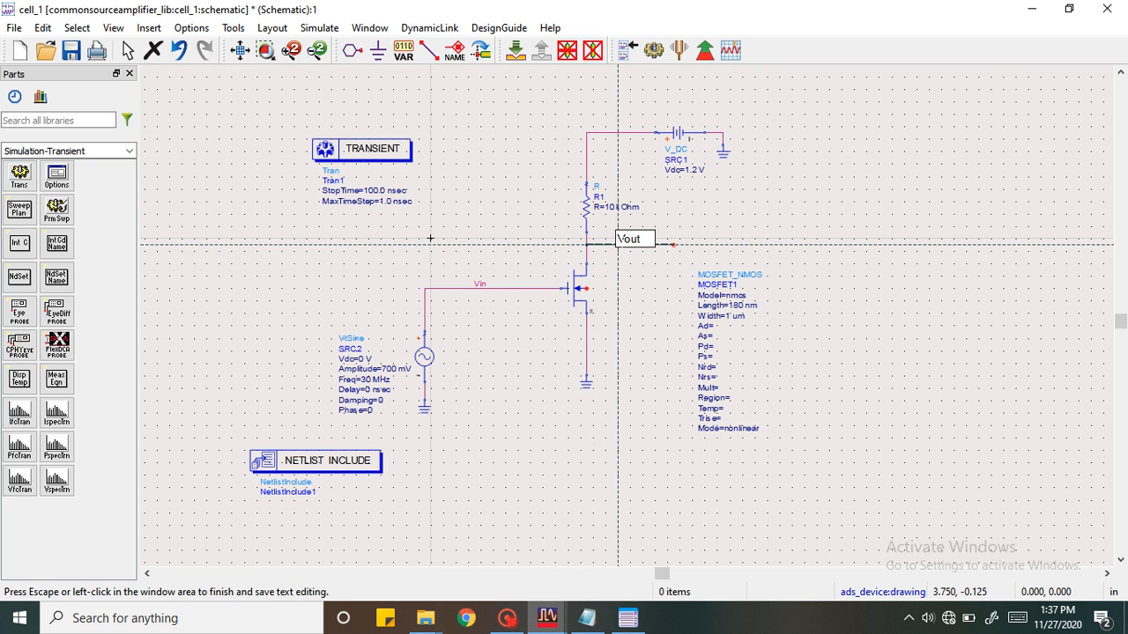
{"action": "left_click", "coordinate": [618, 245]}
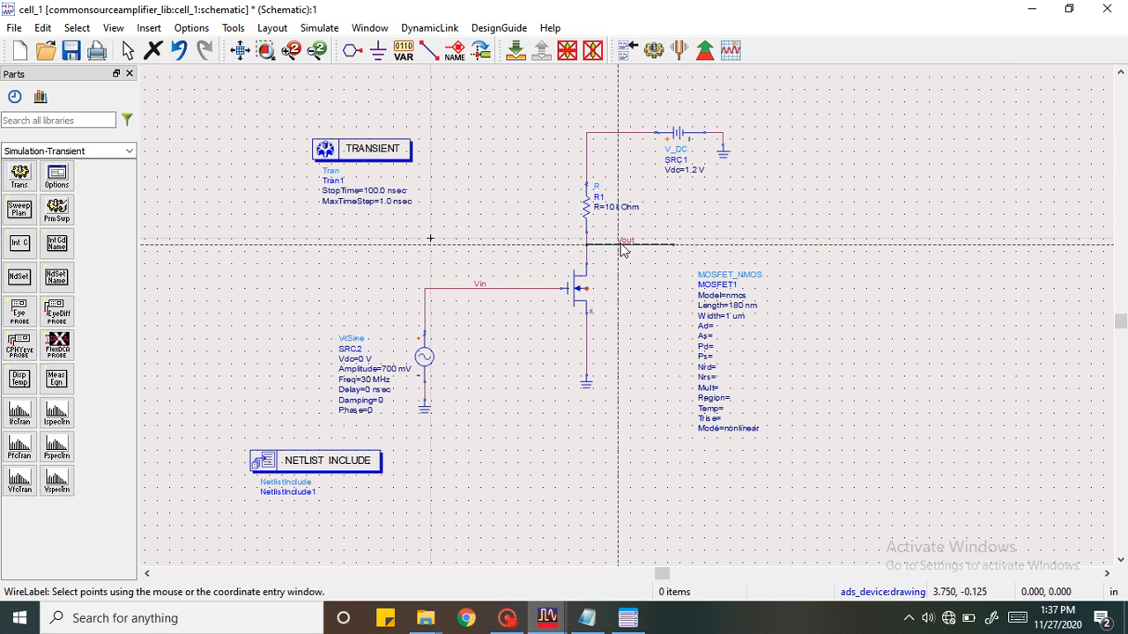
{"action": "key", "text": "Escape"}
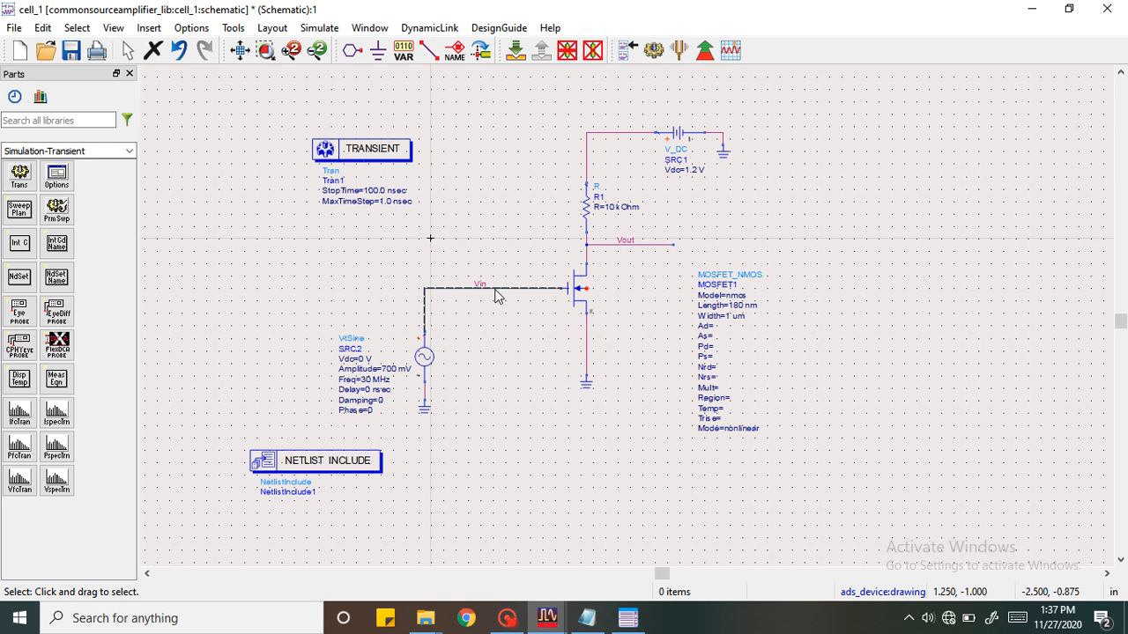
- Run the transient simulation and insert a rectangular plot on the maximized data display page
{"action": "left_click", "coordinate": [656, 50]}
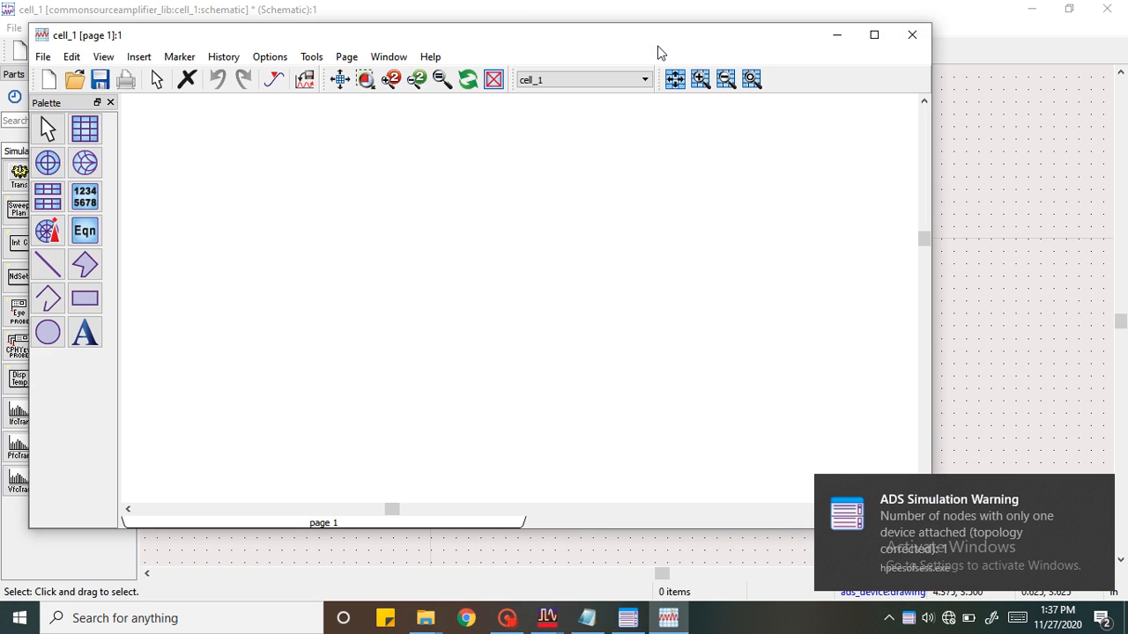
{"action": "left_click", "coordinate": [870, 39]}
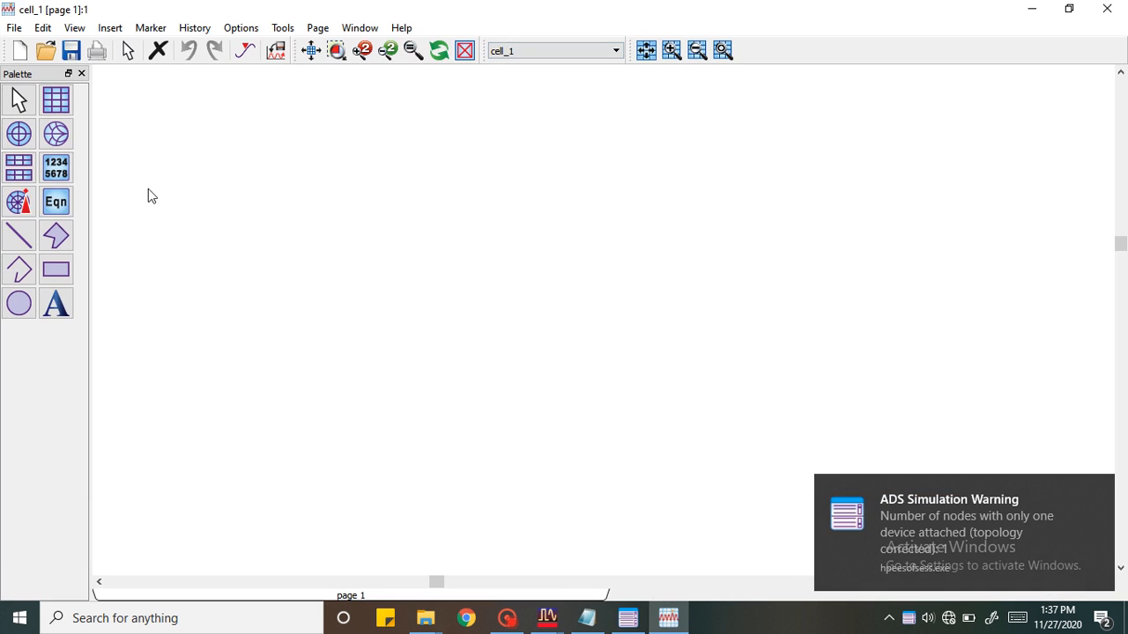
{"action": "left_click", "coordinate": [56, 100]}
{"action": "left_click", "coordinate": [279, 163]}
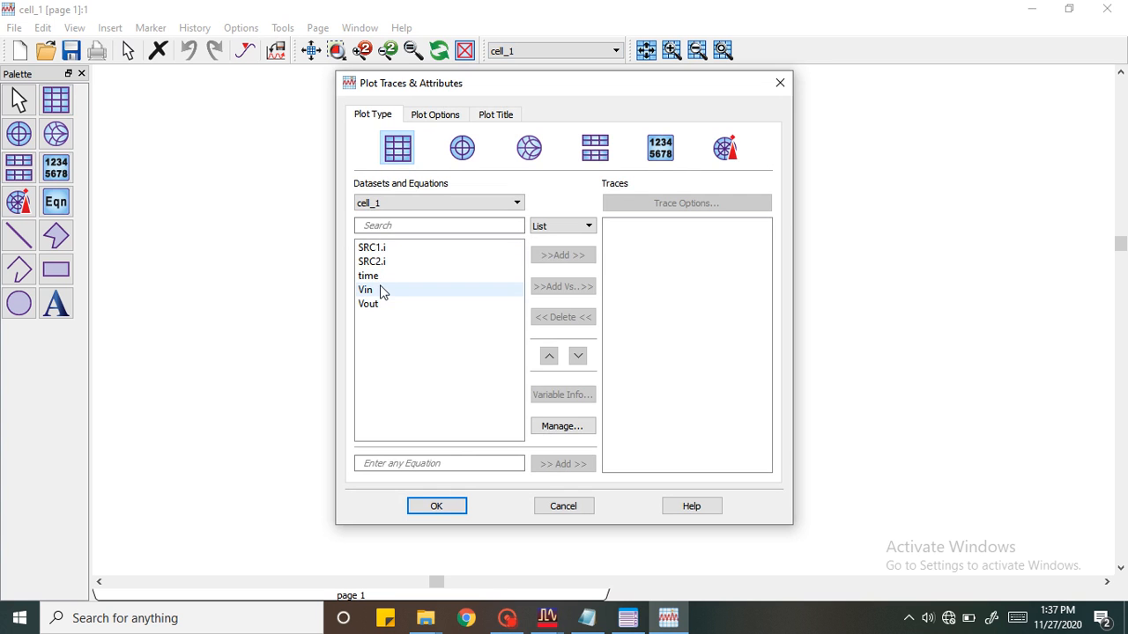
- Add the Vin and Vout traces from the cell_1 dataset to the new plot
{"action": "left_click", "coordinate": [381, 291]}
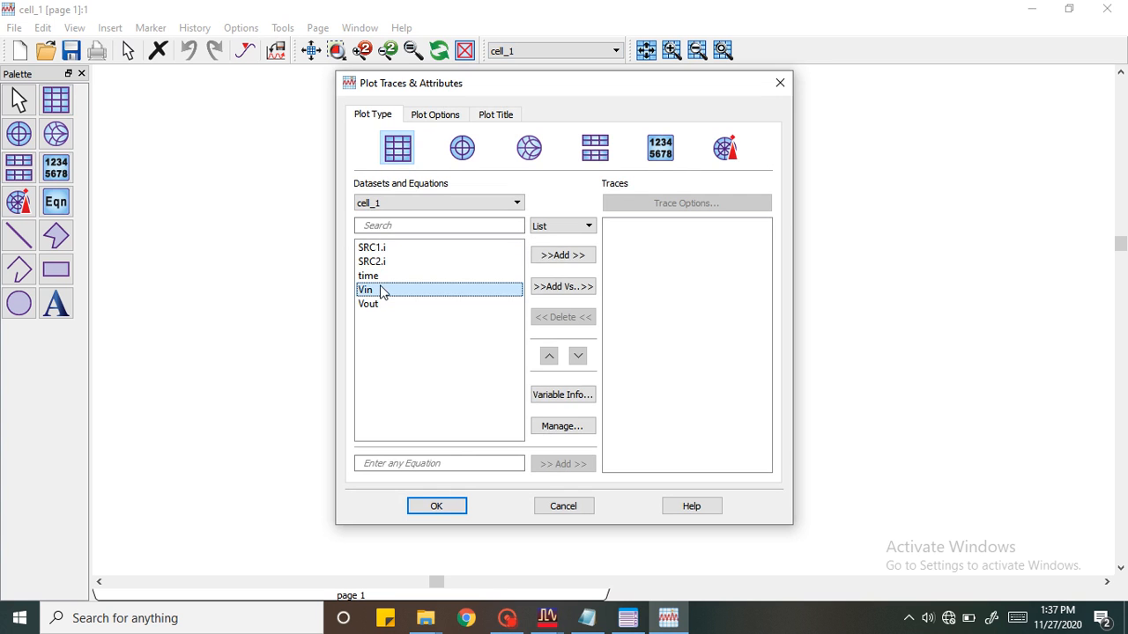
{"action": "left_click", "coordinate": [555, 256]}
{"action": "left_click", "coordinate": [432, 305]}
{"action": "left_click", "coordinate": [552, 257]}
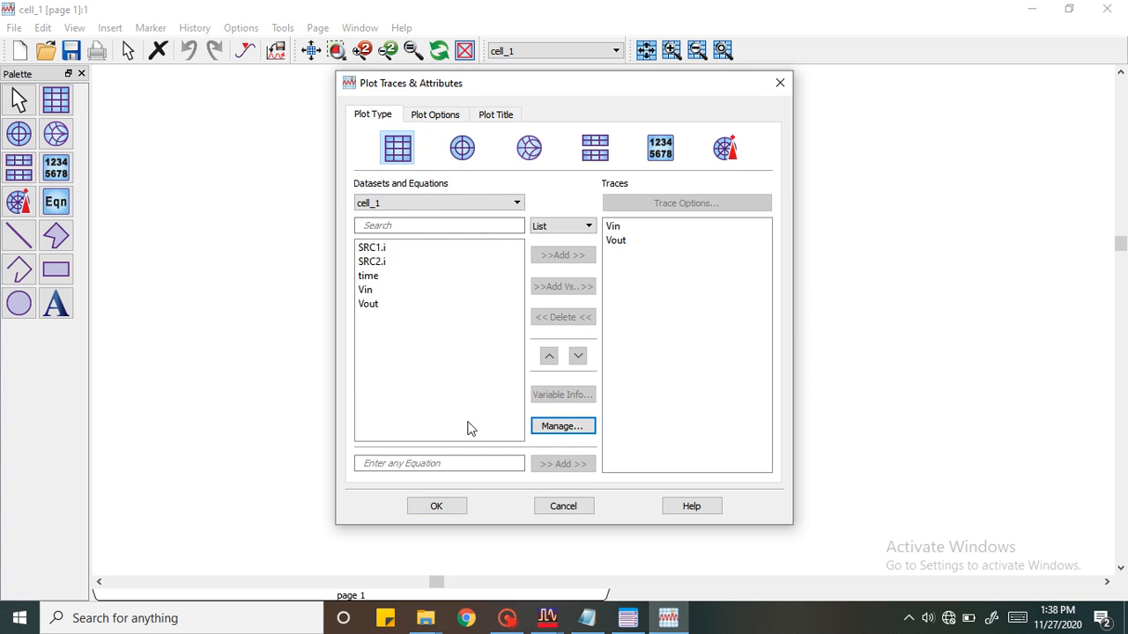
{"action": "left_click", "coordinate": [436, 506]}
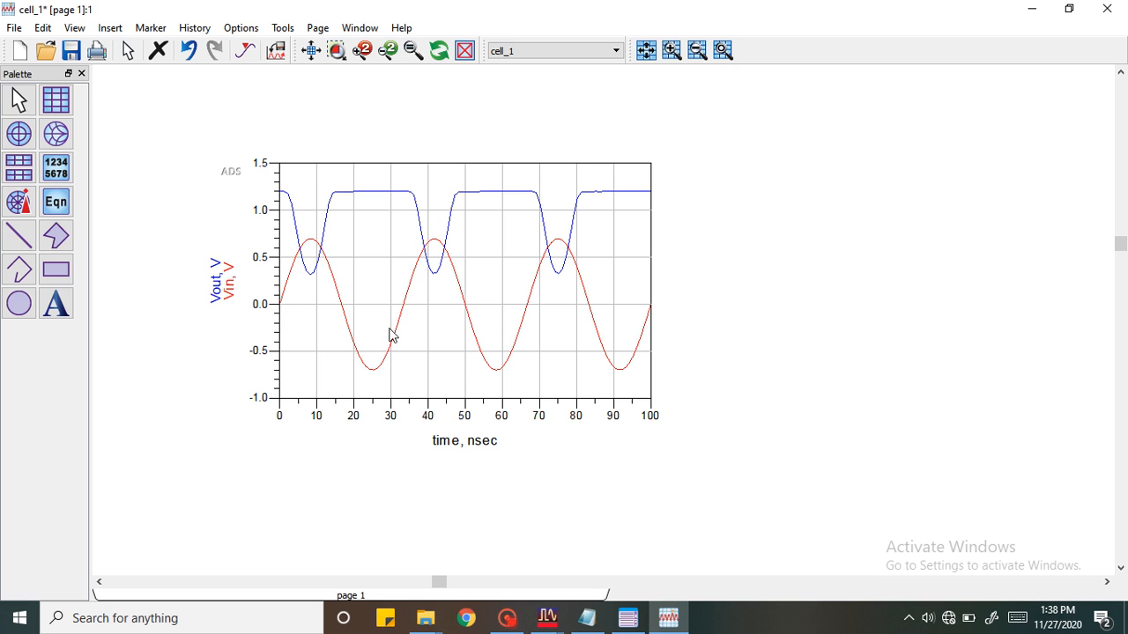
- Change the plot type to a stacked rectangular plot so Vin and Vout have separate graphs
{"action": "mouse_move", "coordinate": [392, 335]}
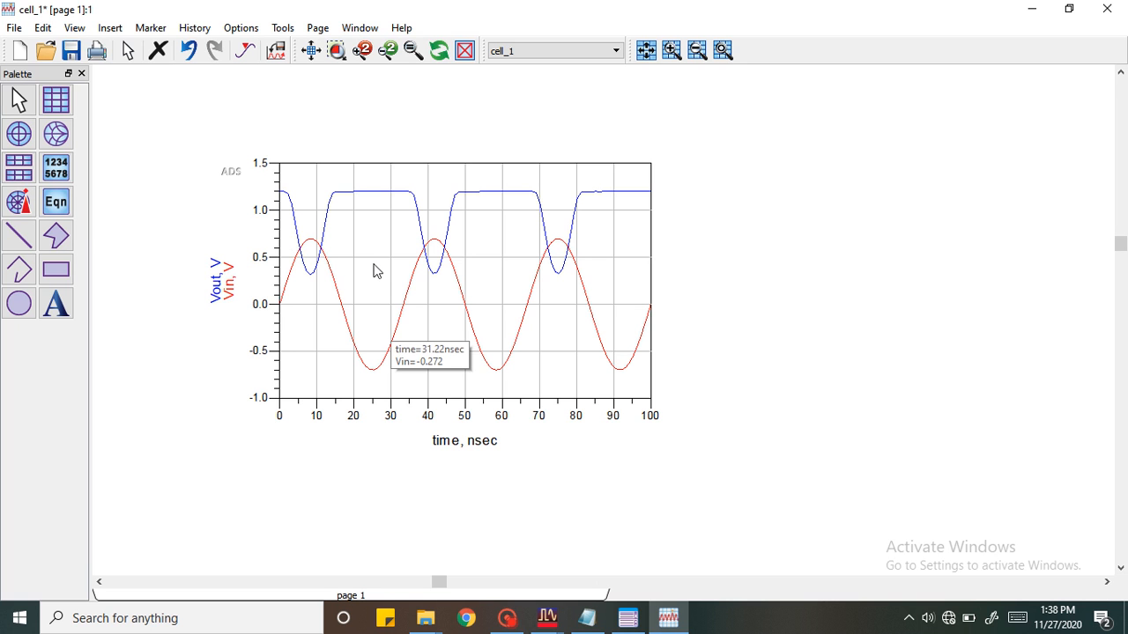
{"action": "double_click", "coordinate": [374, 270]}
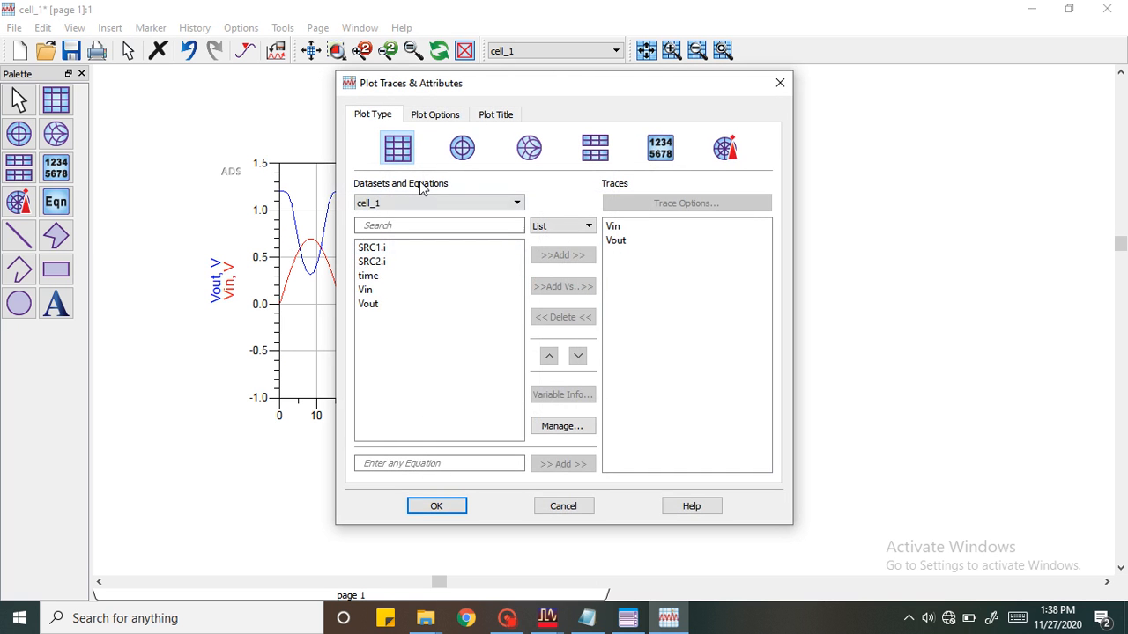
{"action": "left_click", "coordinate": [603, 151]}
{"action": "left_click", "coordinate": [424, 511]}
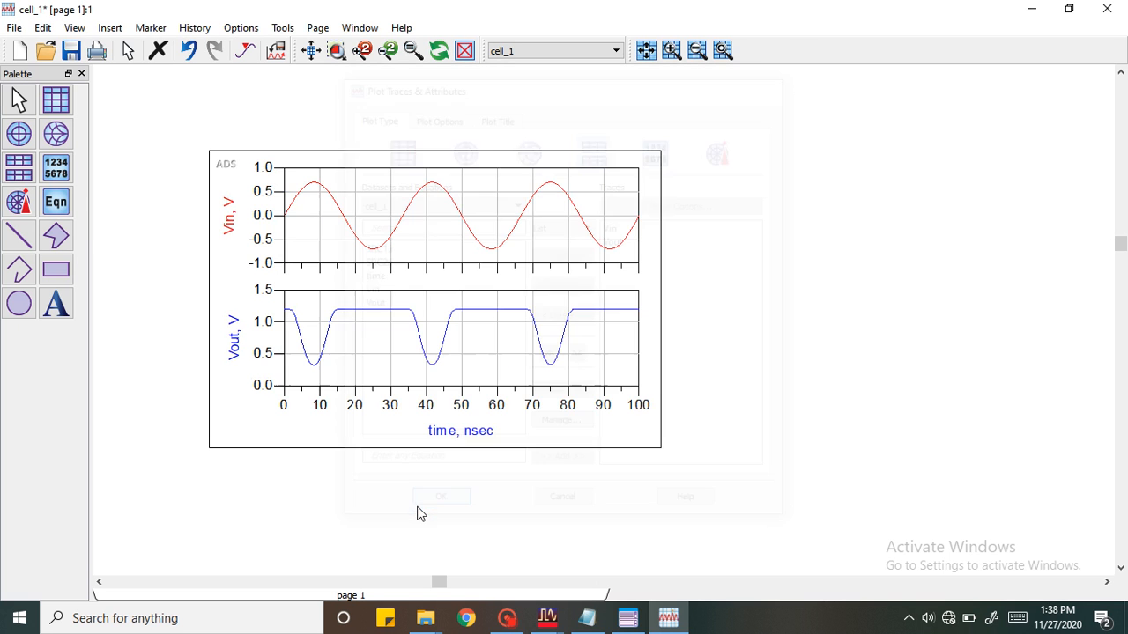